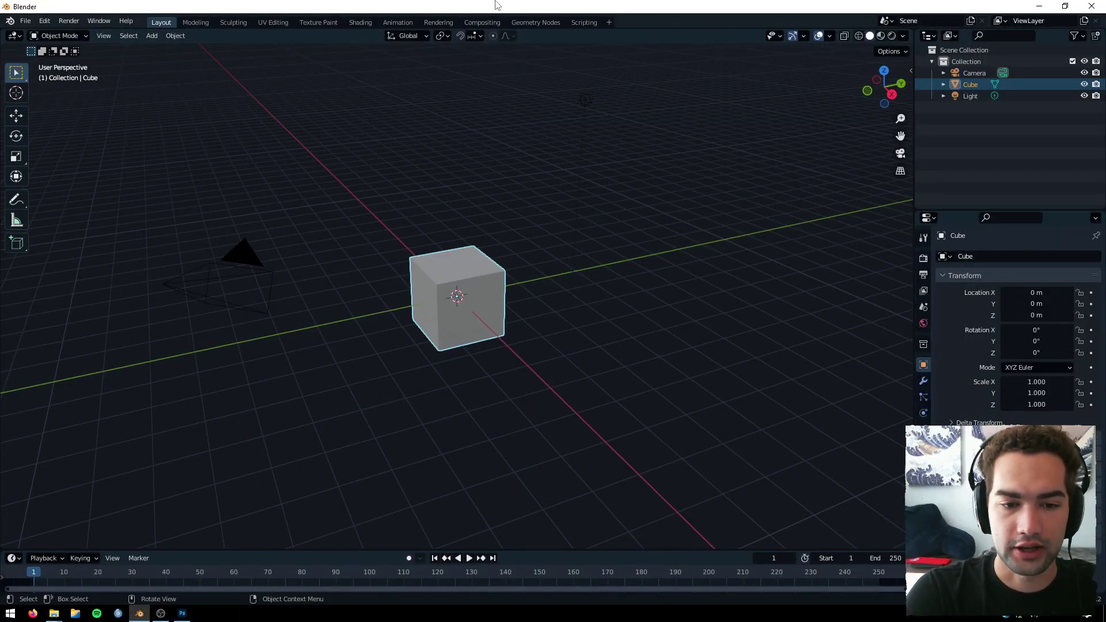
Step: Delete all the default objects from the scene
key("a")
key("x")
left_click(573, 133)
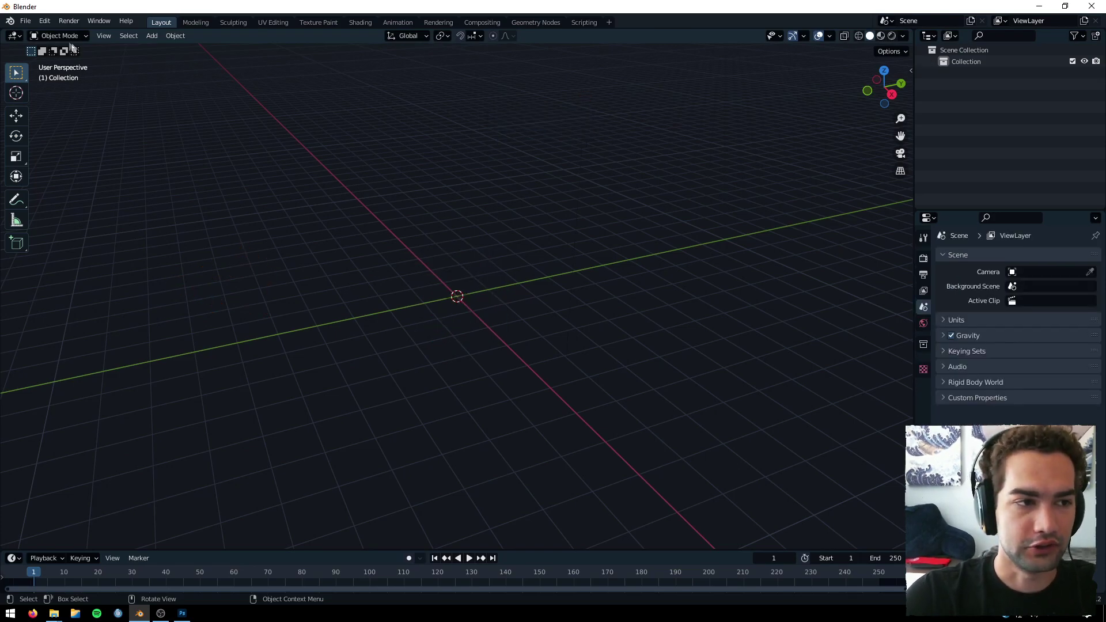
Step: Append the Kutuza collection from Jett.blend in the 3P for Animation folder of the Kutuza Valorant Agents Pack
left_click(25, 21)
left_click(67, 133)
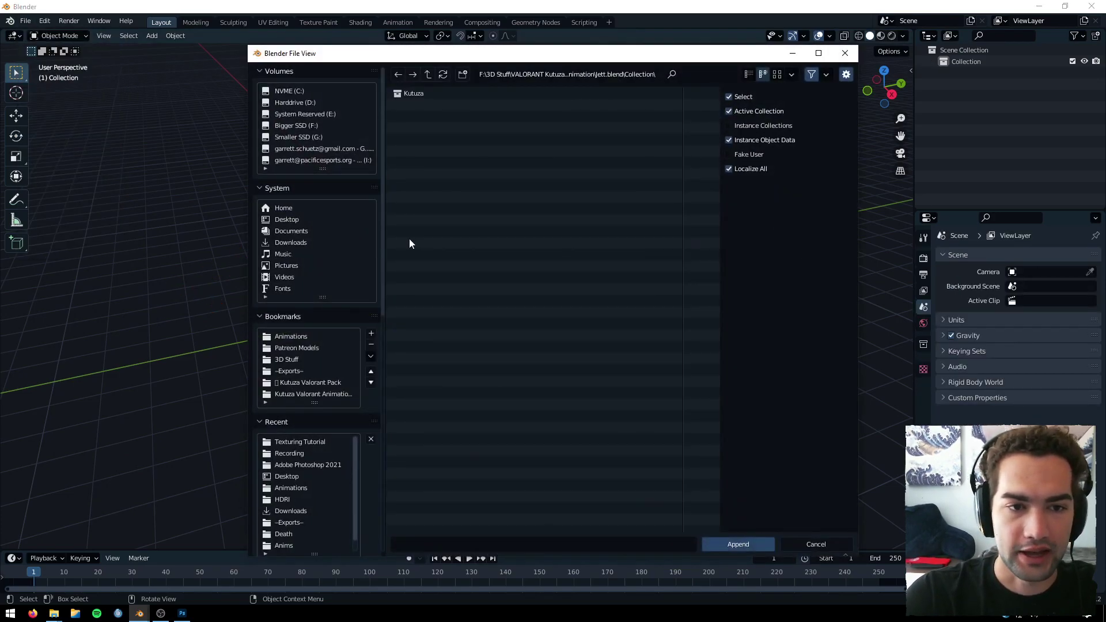
left_click(304, 384)
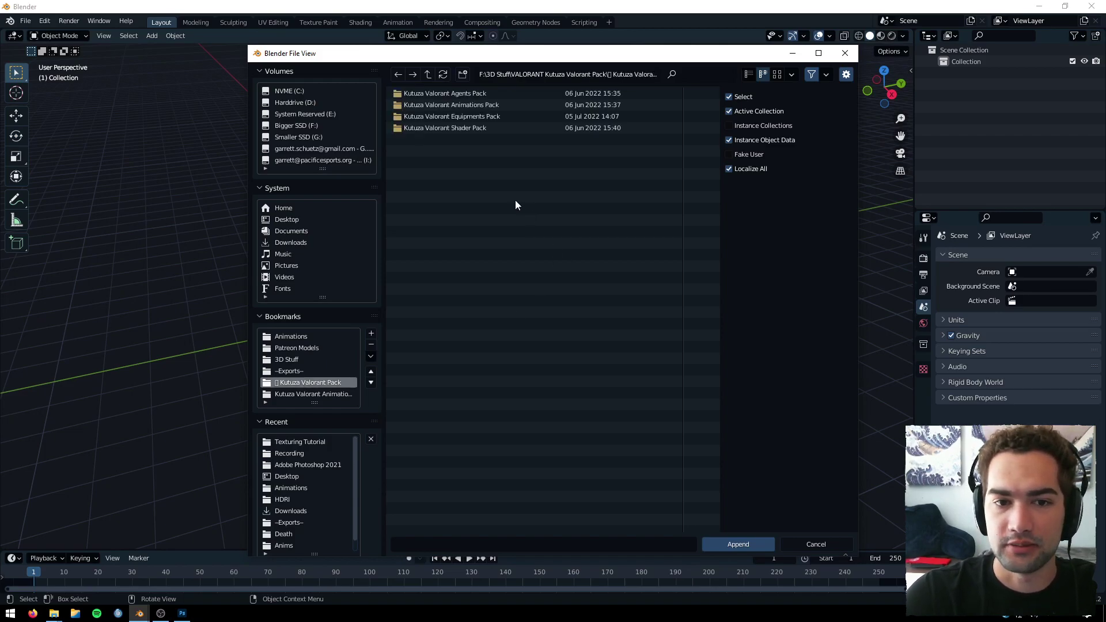
double_click(461, 92)
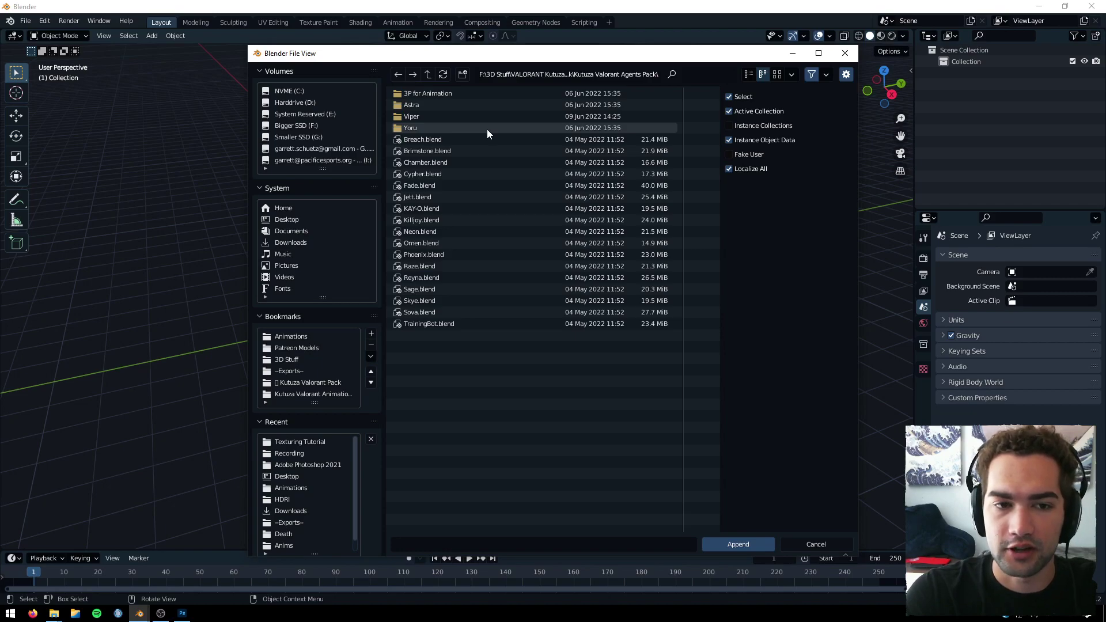
left_click(436, 94)
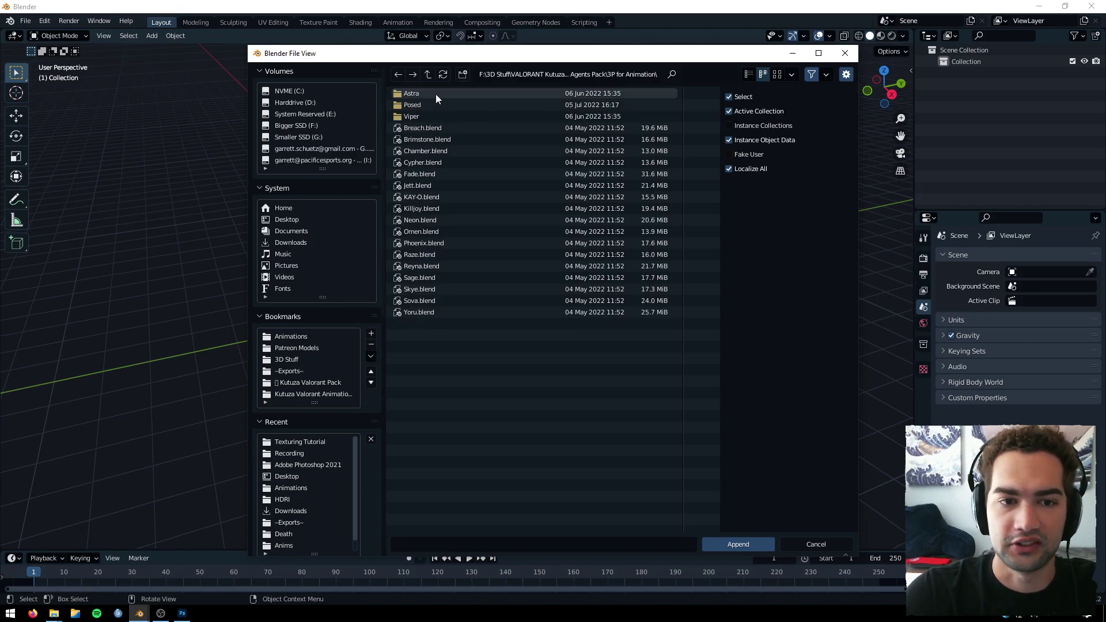
left_click(429, 186)
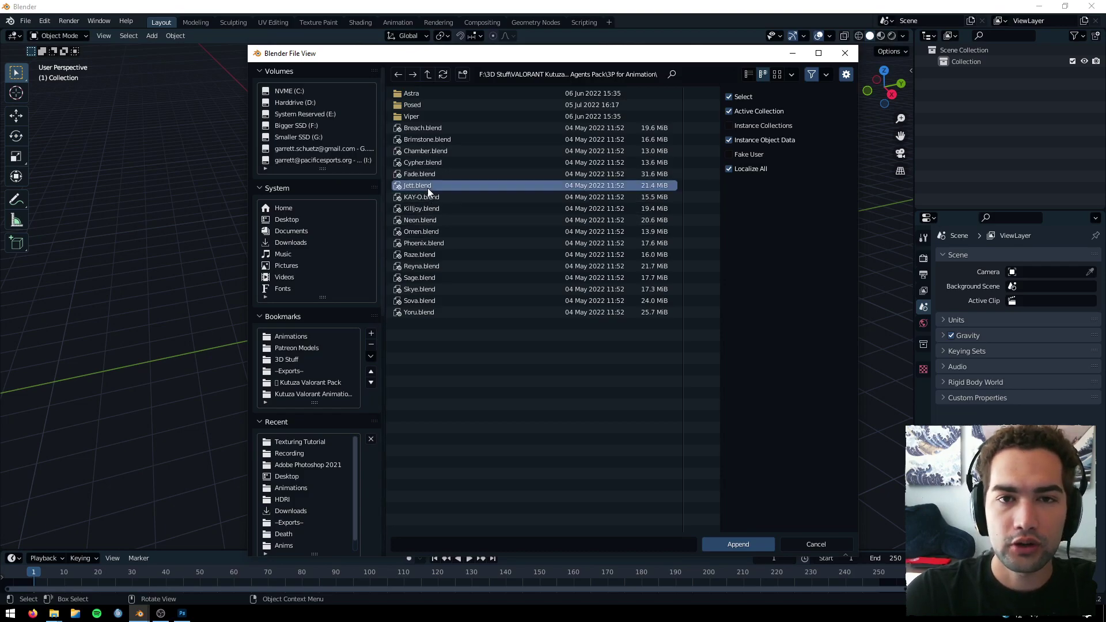
double_click(436, 187)
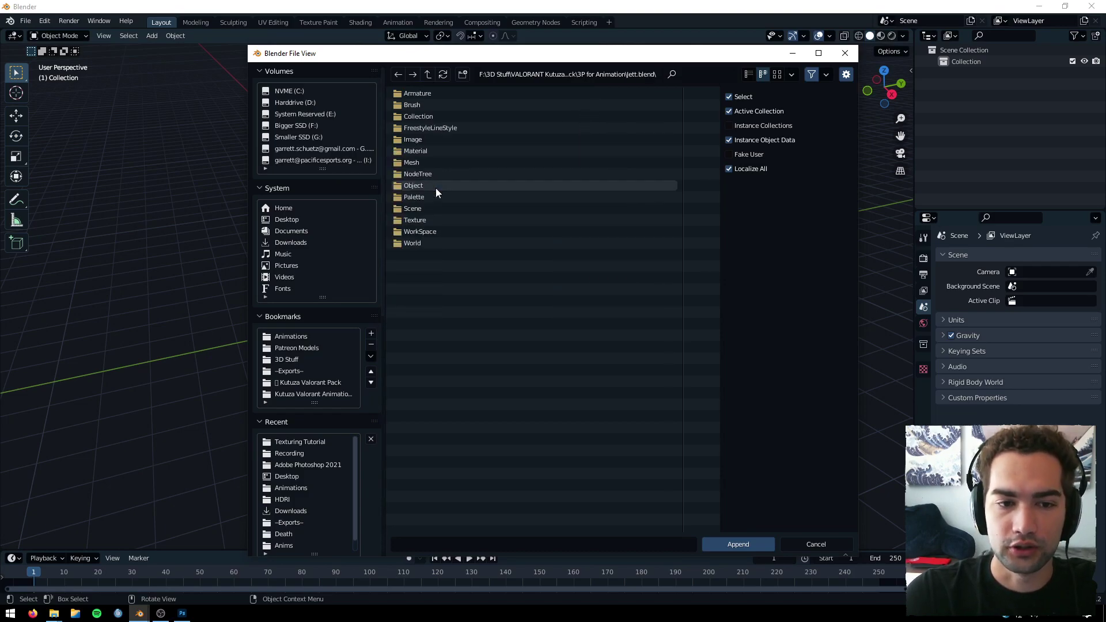
left_click(423, 119)
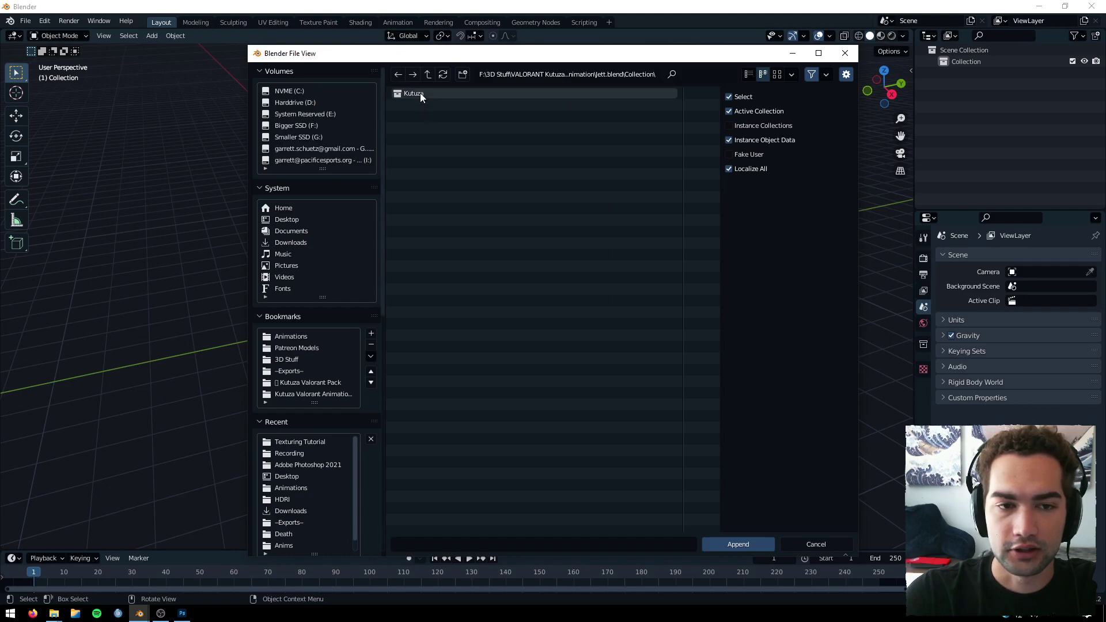
left_click(419, 93)
left_click(738, 542)
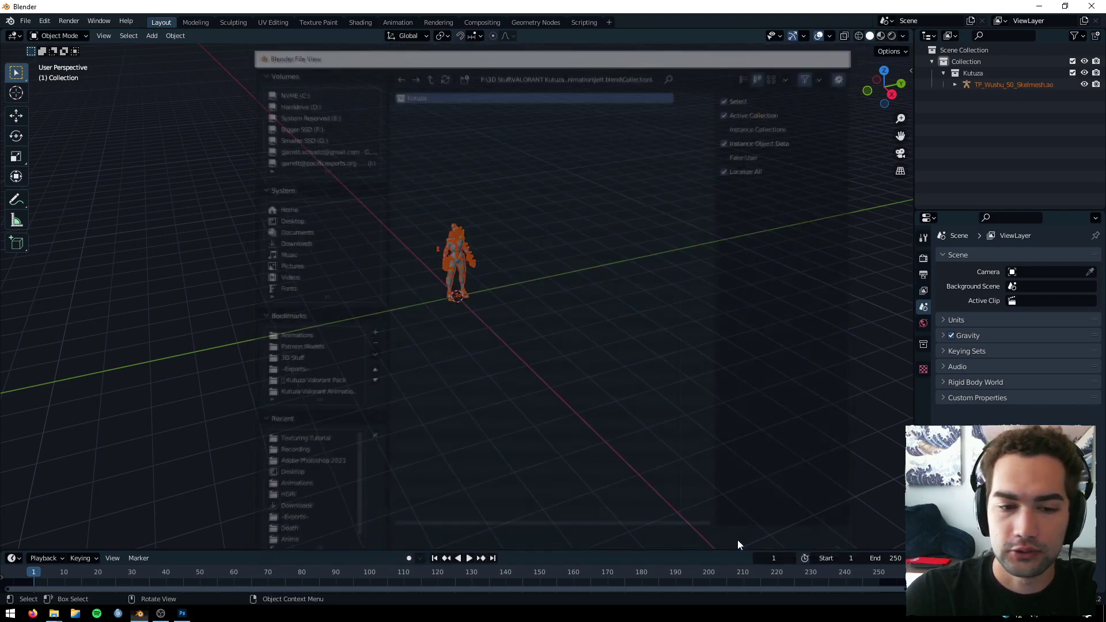
Step: Display the appended character in Material Preview shading
scroll(454, 178, "up", 5)
middle_click_drag(613, 170, 638, 301, "shift")
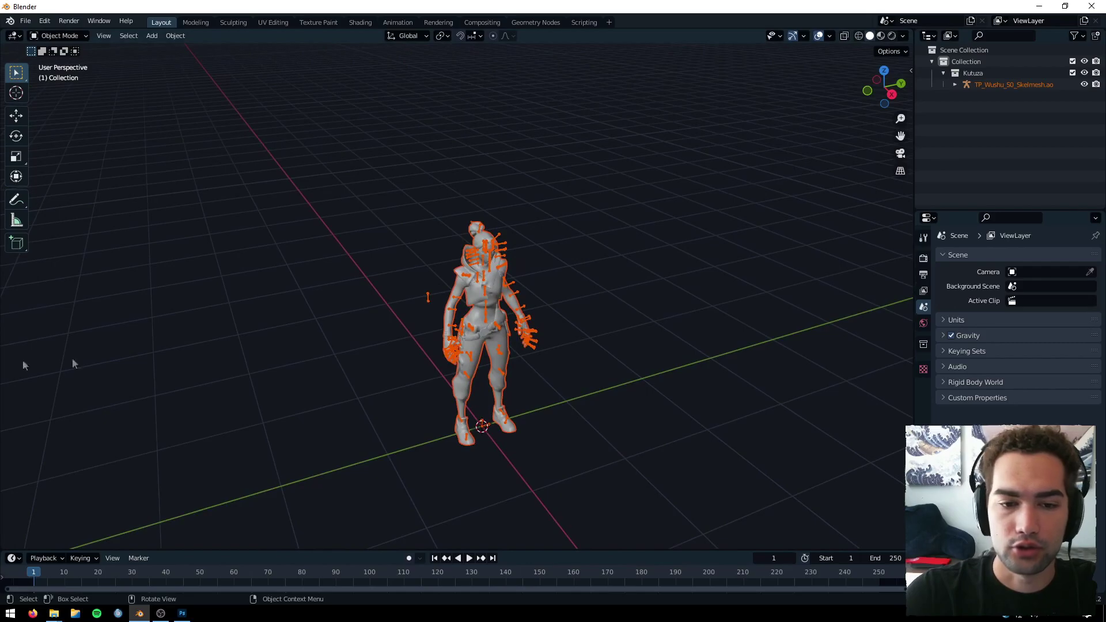
scroll(471, 373, "up", 4)
scroll(481, 377, "down", 2)
left_click(880, 35)
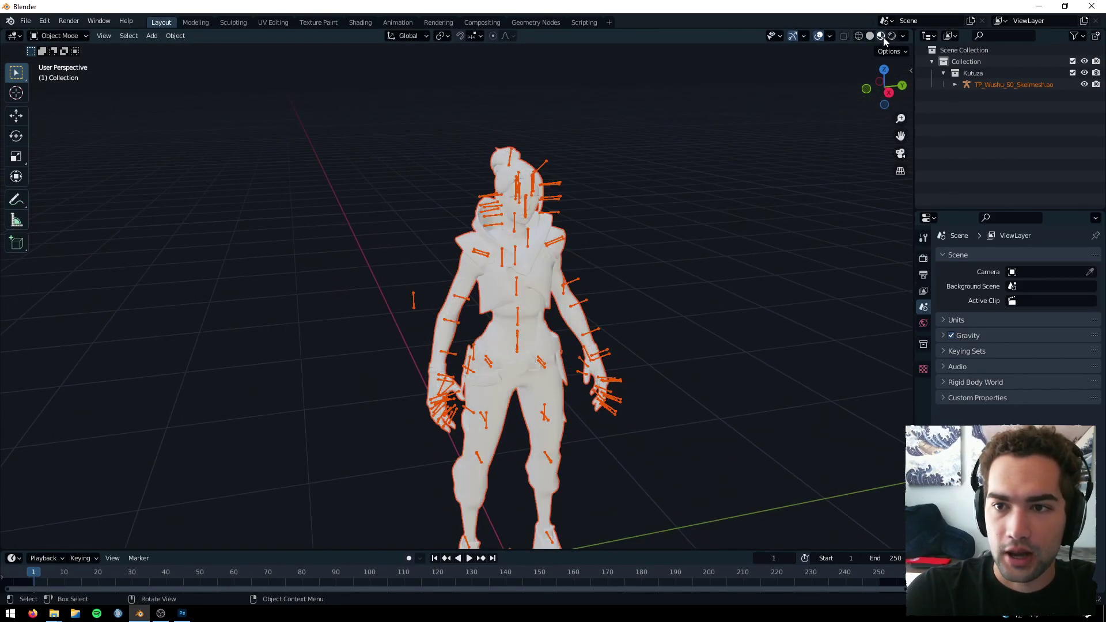
scroll(636, 249, "up", 1)
left_click_drag(900, 136, 895, 131)
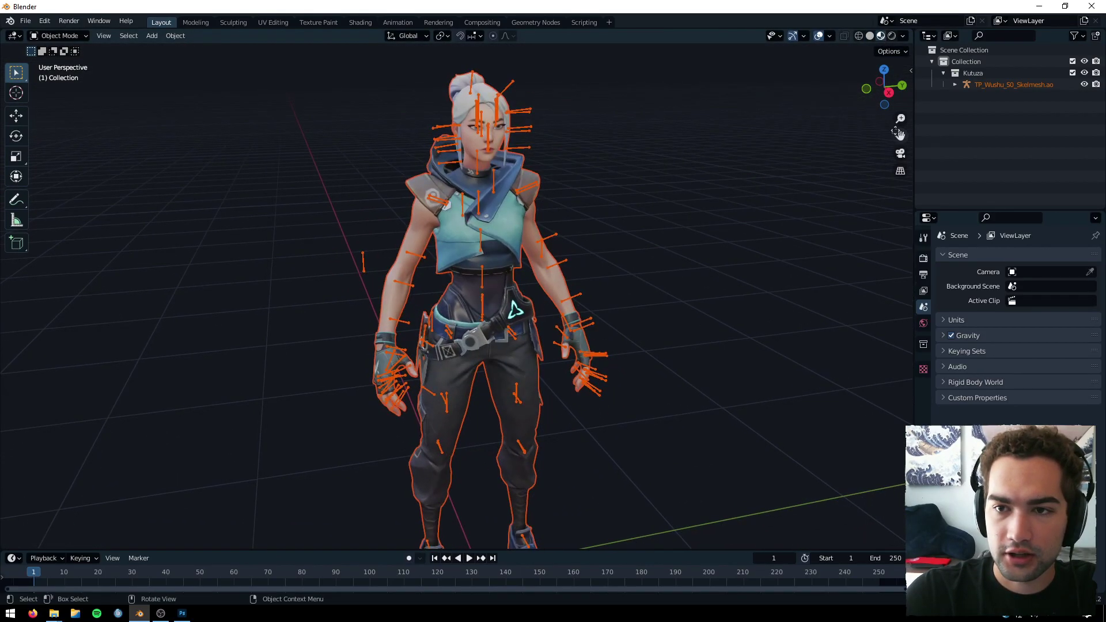
Step: Hide the viewport overlays to view the character without its bones, and show them again
left_click(818, 36)
middle_click_drag(492, 139, 595, 111)
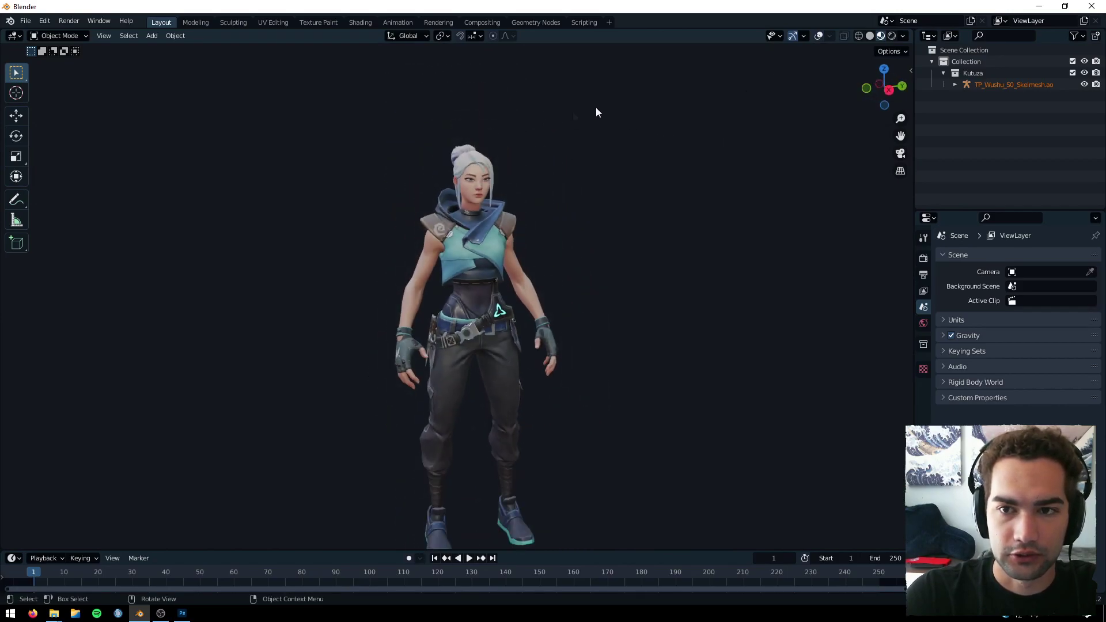
left_click(816, 37)
Step: Select the character's body mesh and switch to the Shading workspace
scroll(503, 222, "up", 2)
left_click(502, 222)
middle_click_drag(503, 222, 611, 198)
scroll(533, 216, "up", 2)
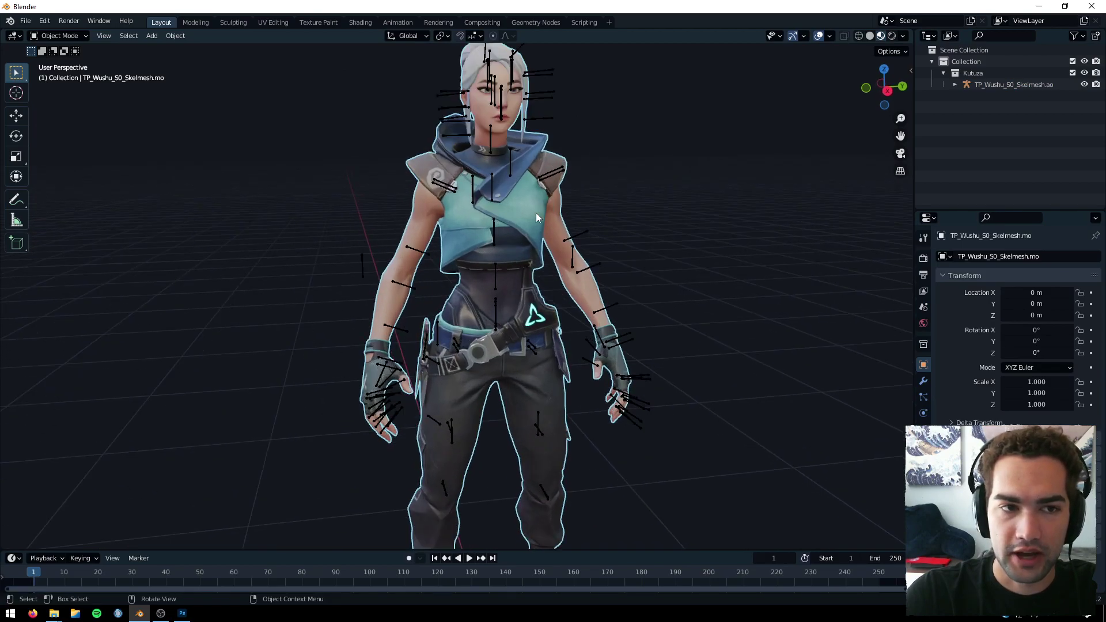
left_click(361, 22)
scroll(574, 467, "up", 2)
scroll(568, 209, "up", 8)
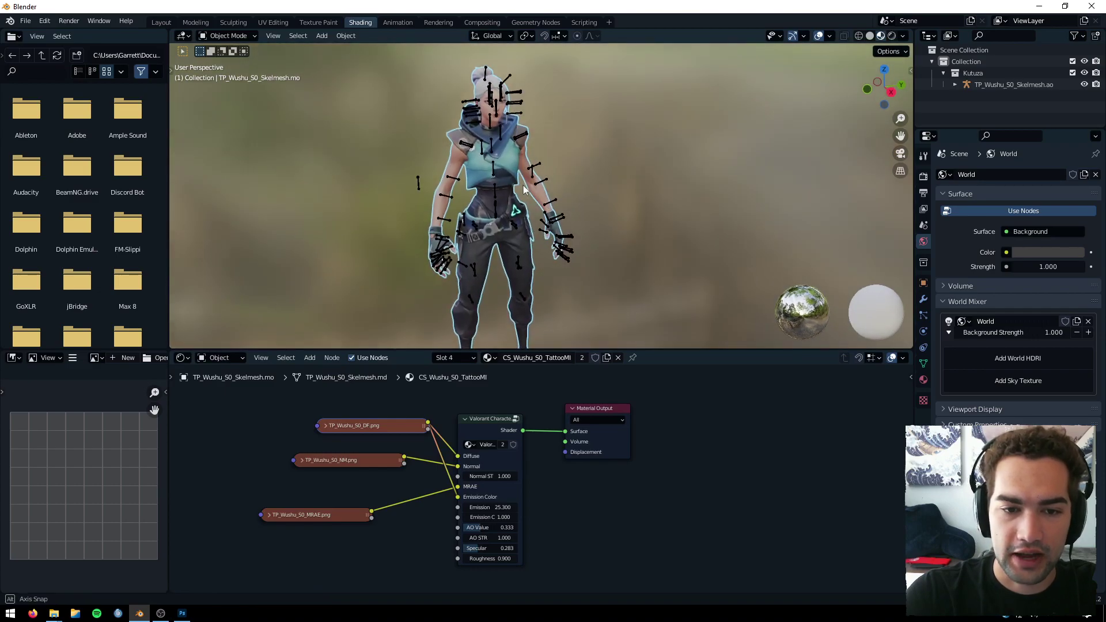
Step: Hide the viewport overlays and spread the DF, NM and MRAE texture nodes apart, expanding the DF node
key("shift+alt+z")
left_click(326, 426)
left_click_drag(327, 426, 338, 422)
left_click(316, 461)
left_click_drag(316, 461, 304, 471)
left_click_drag(296, 518, 286, 541)
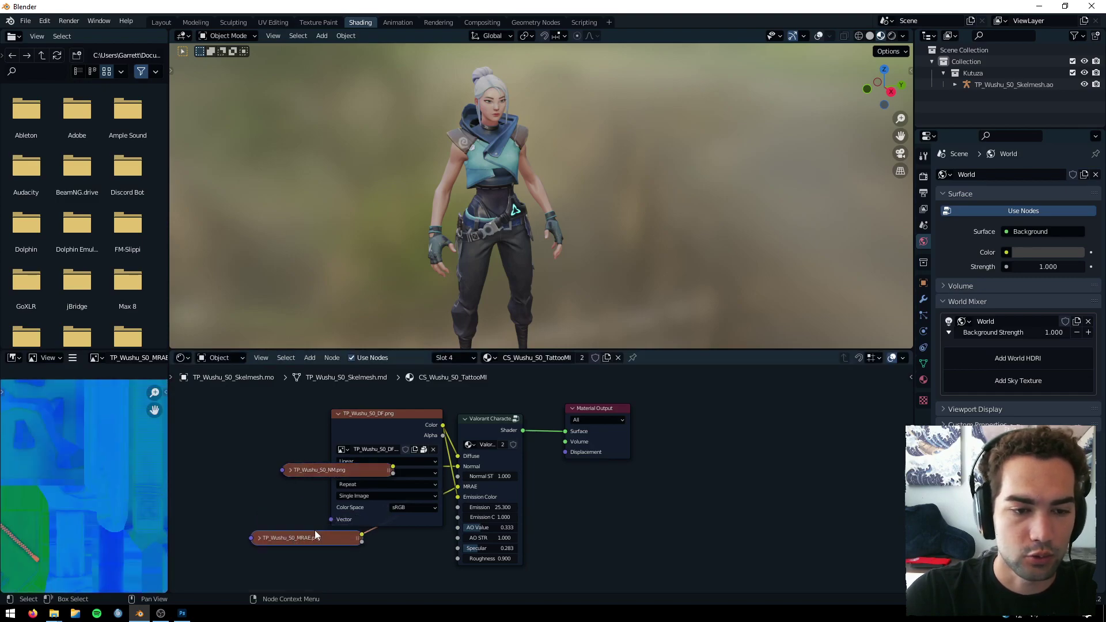
left_click_drag(312, 544, 304, 549)
Step: Move the NM texture node clear and make TP_Wushu_S0_DF.png the displayed texture
scroll(109, 478, "down", 3)
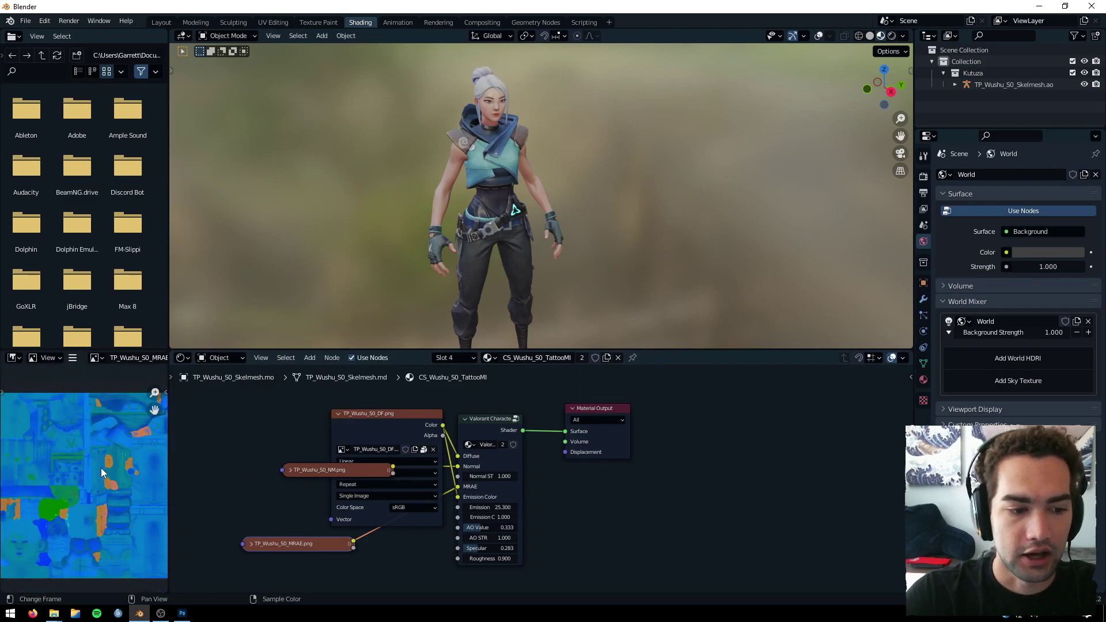
left_click(326, 471)
left_click_drag(326, 472, 302, 490)
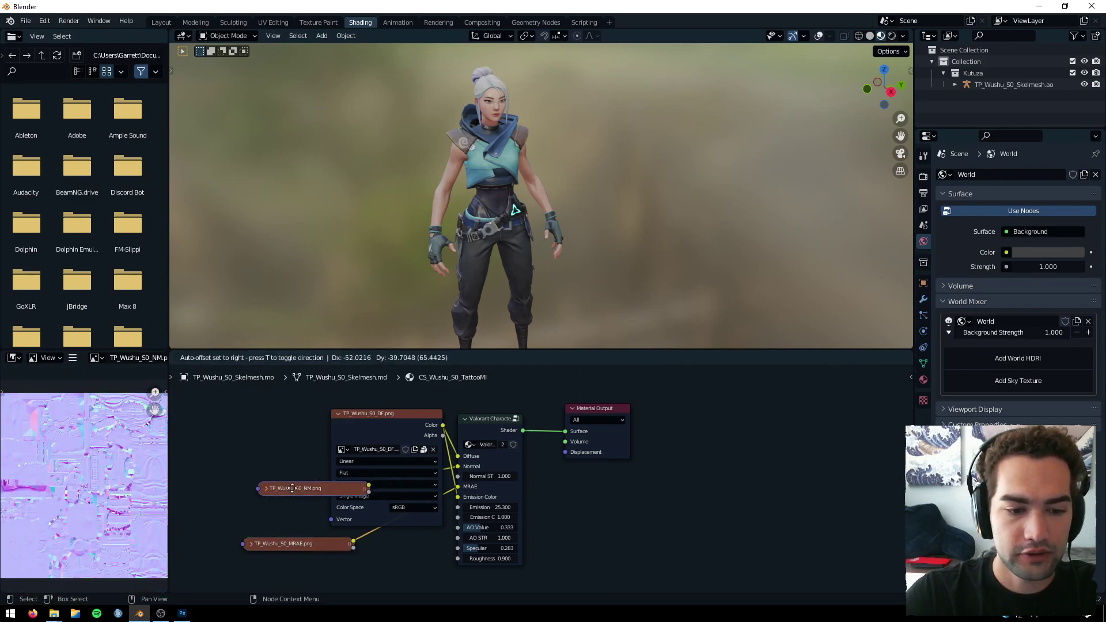
left_click(379, 415)
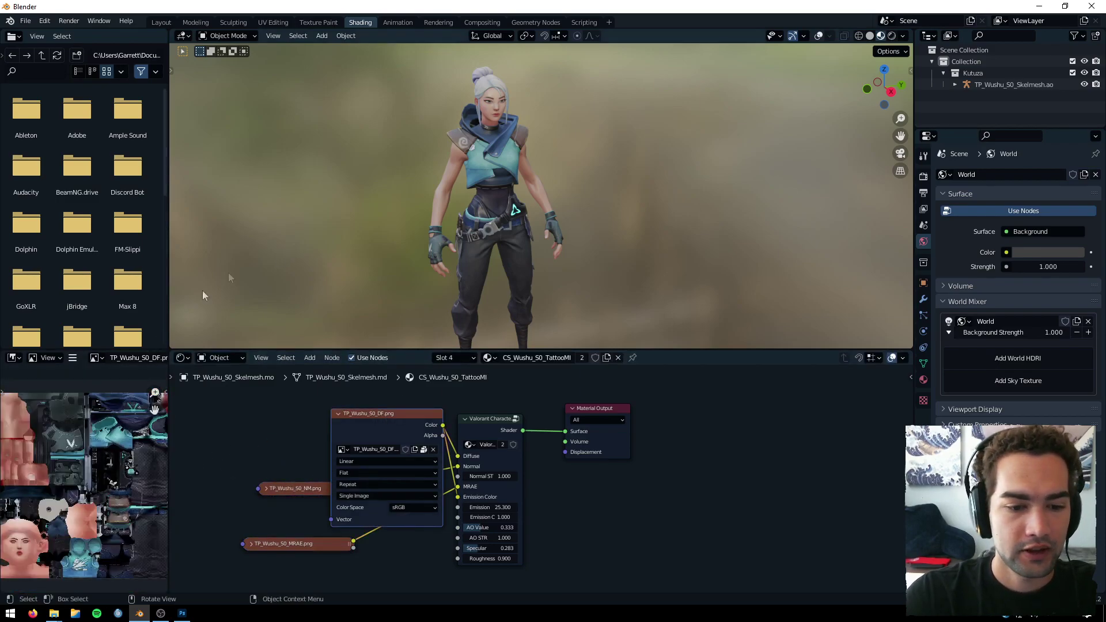
Step: Switch to the Texture Paint workspace and frame the character's back alongside the DF texture
left_click(317, 23)
middle_click_drag(874, 159, 787, 219)
scroll(759, 225, "up", 4)
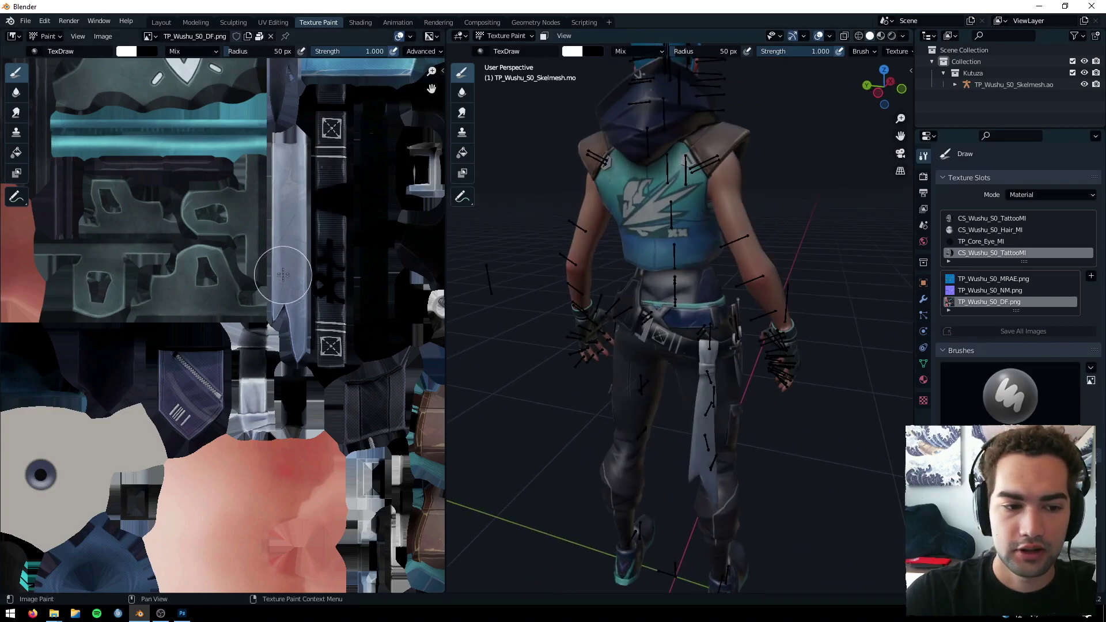
scroll(283, 277, "down", 3)
scroll(329, 302, "up", 2)
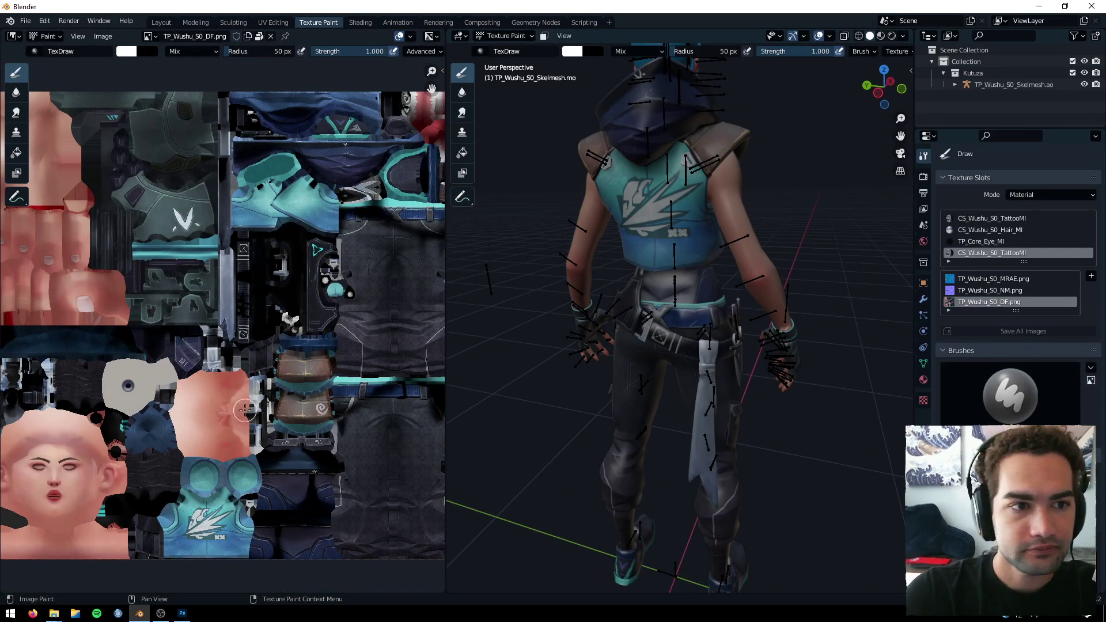
scroll(245, 409, "up", 2)
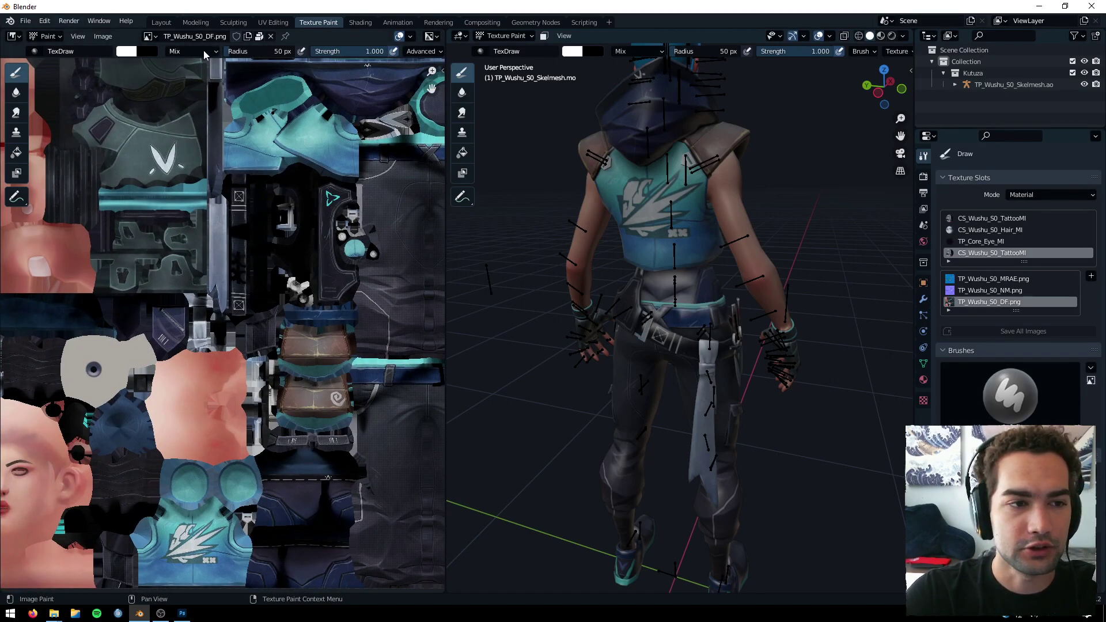
Step: Set the draw brush colour to fully saturated red
left_click(189, 50)
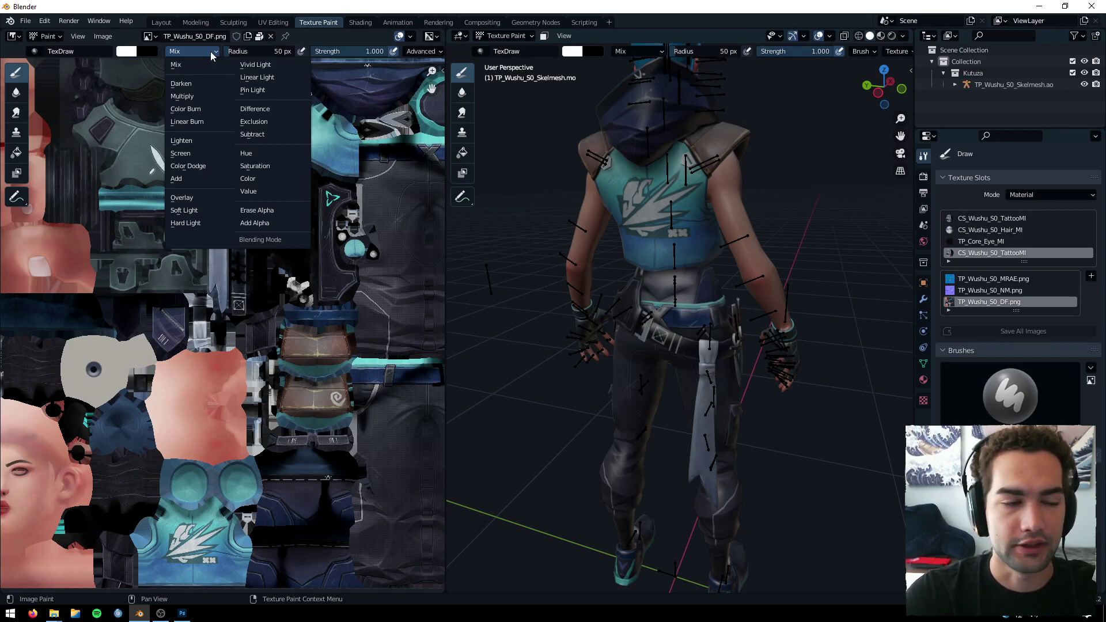
left_click(127, 51)
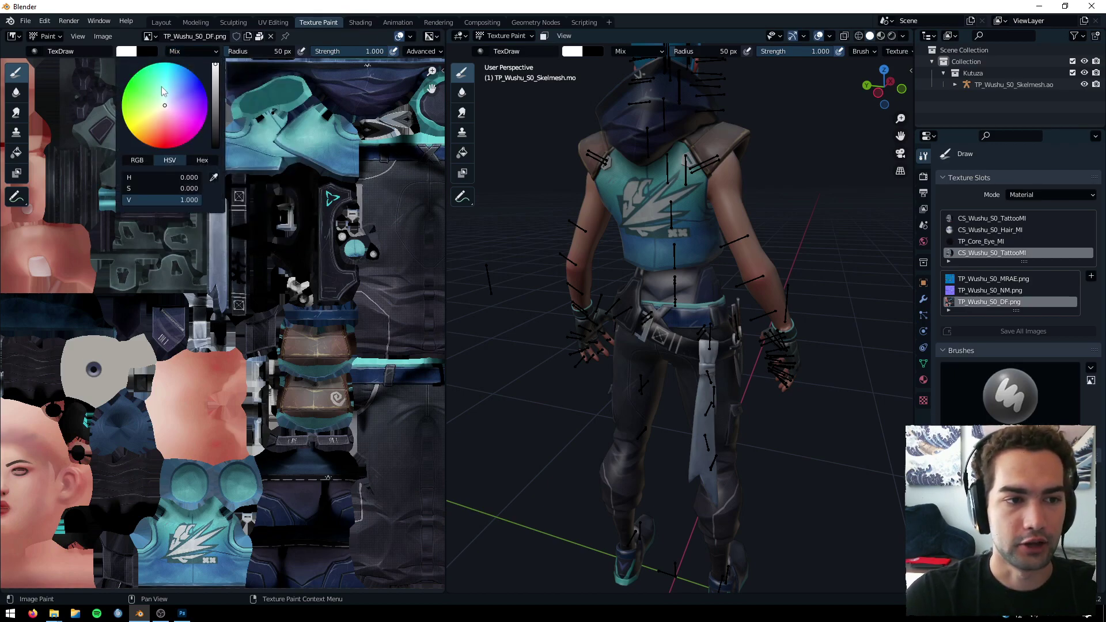
left_click_drag(165, 105, 164, 148)
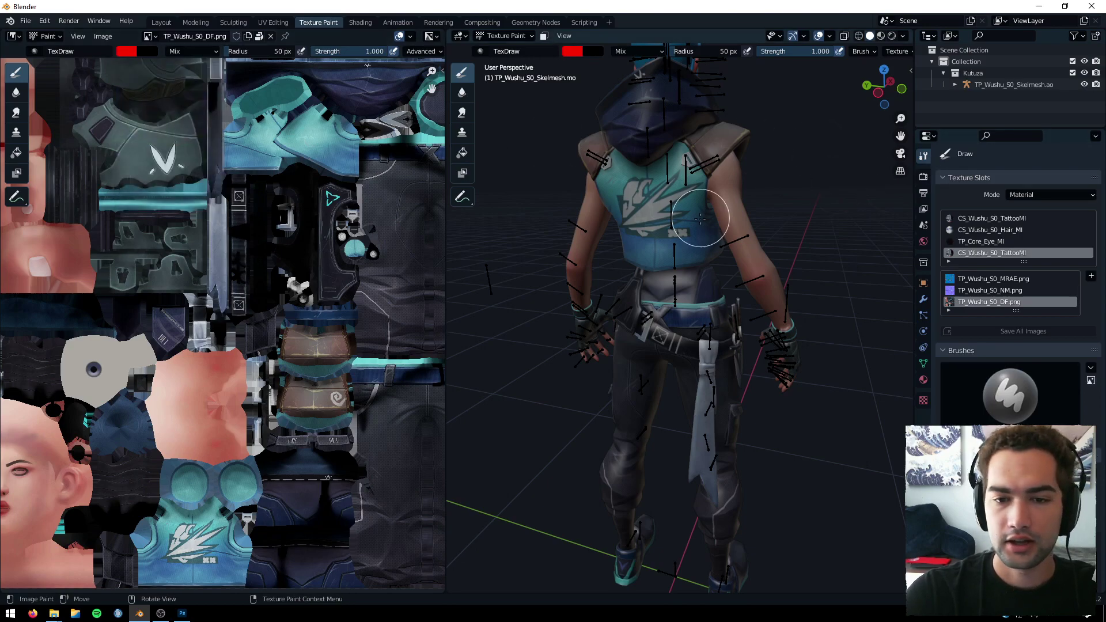
Step: Paint a red area over the logo on the back of the character's top, directly on the 3D model
scroll(720, 213, "up", 4)
left_click_drag(900, 136, 886, 194)
scroll(249, 322, "down", 2)
middle_click_drag(268, 300, 260, 327)
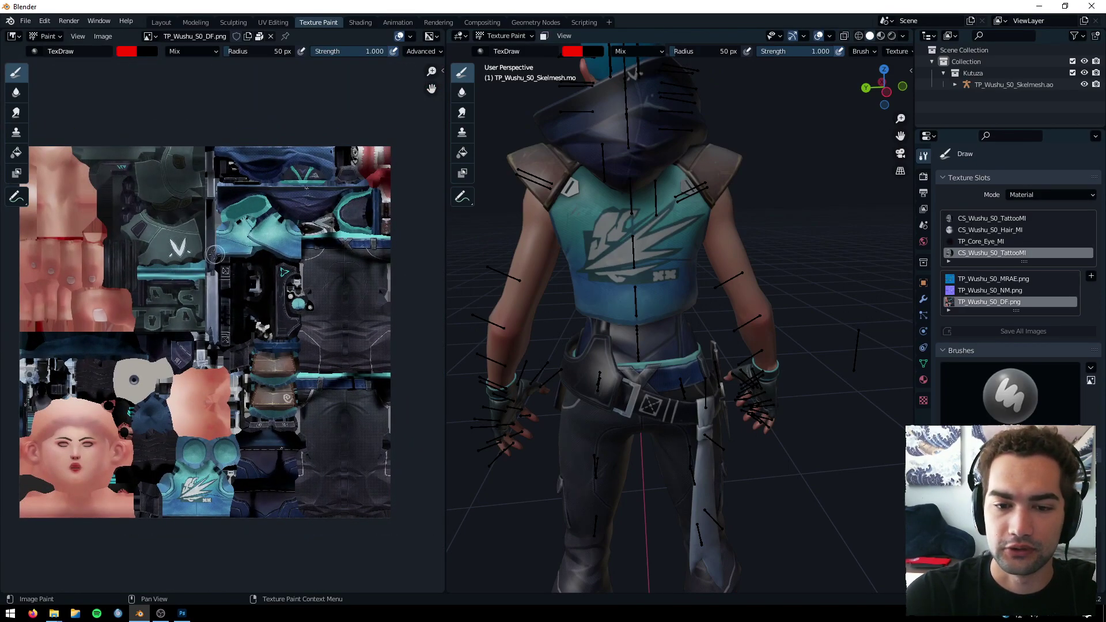
scroll(231, 402, "up", 1)
mouse_move(673, 277)
left_mouse_down()
mouse_move(640, 288)
mouse_move(664, 287)
mouse_move(602, 218)
mouse_move(679, 212)
left_mouse_up()
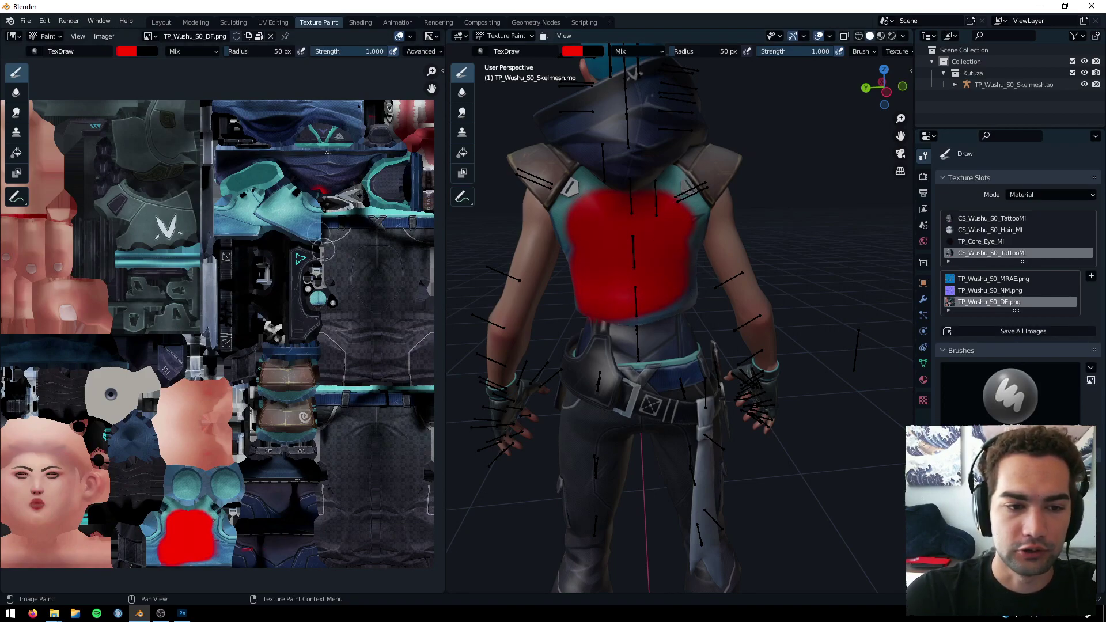
scroll(185, 548, "up", 4)
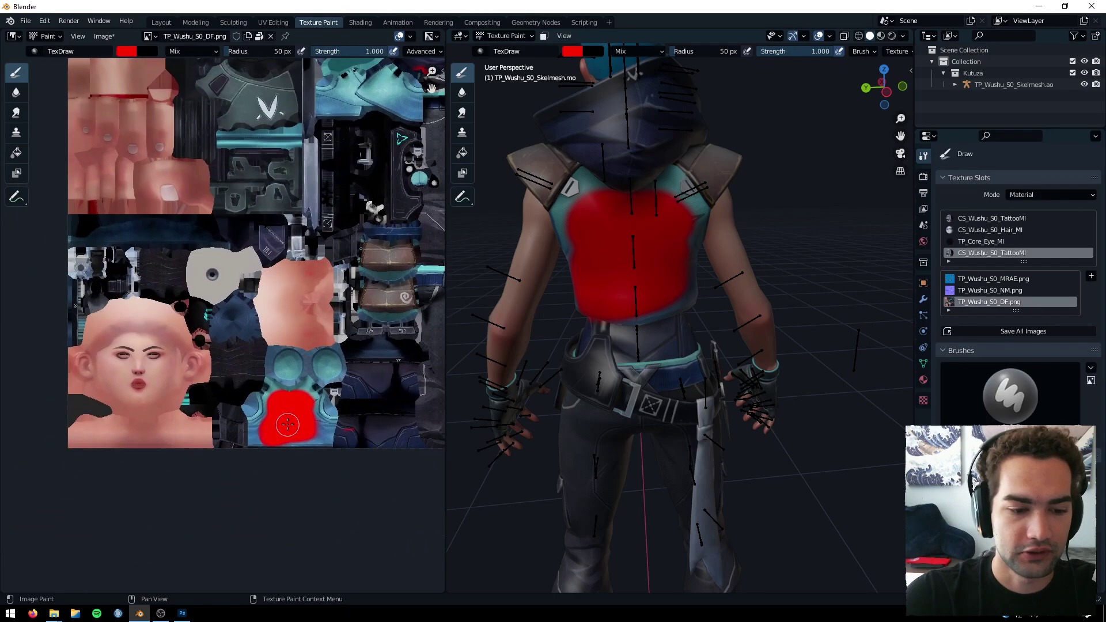
scroll(243, 409, "up", 1)
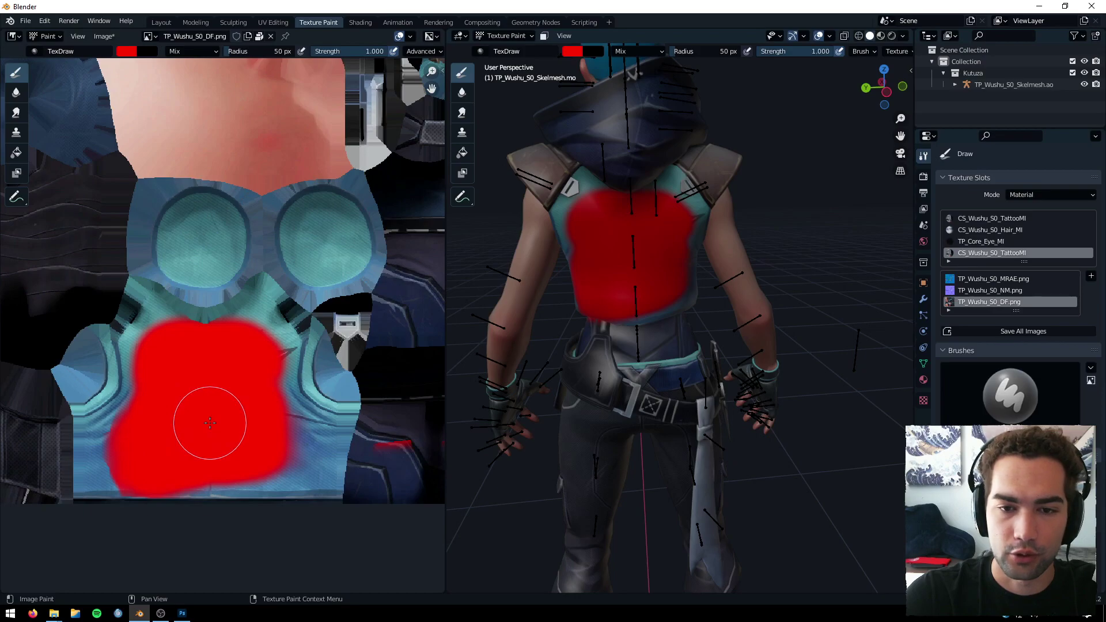
Step: Undo the paint made on the model and cover the top's back section in red on the 2D texture
key("ctrl+z")
scroll(241, 460, "up", 2)
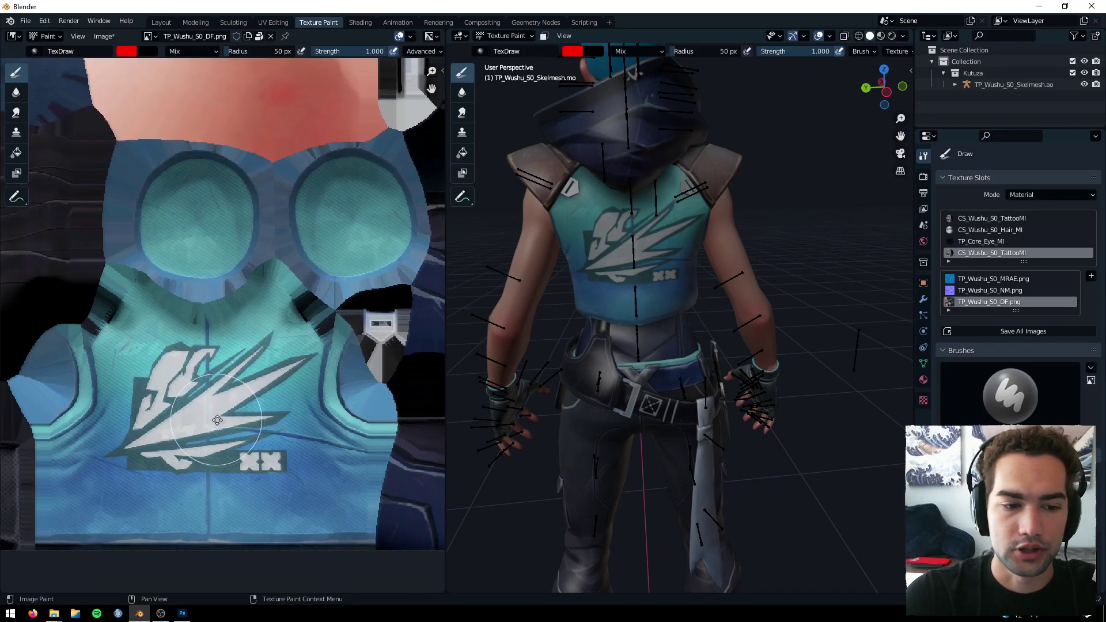
mouse_move(358, 531)
left_mouse_down()
mouse_move(382, 431)
mouse_move(299, 305)
mouse_move(172, 299)
mouse_move(63, 351)
mouse_move(71, 538)
mouse_move(322, 518)
mouse_move(172, 461)
mouse_move(259, 414)
mouse_move(142, 342)
mouse_move(92, 403)
left_mouse_up()
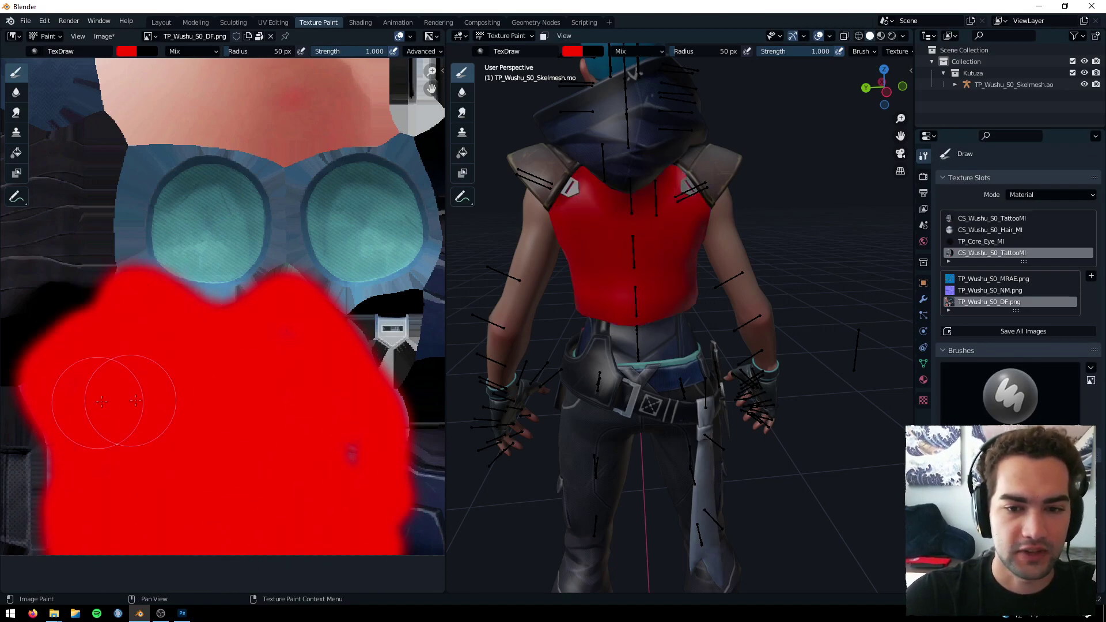
Step: Examine the red paint on the character's top from the back and sides
middle_click_drag(634, 167, 658, 170)
scroll(659, 171, "up", 3)
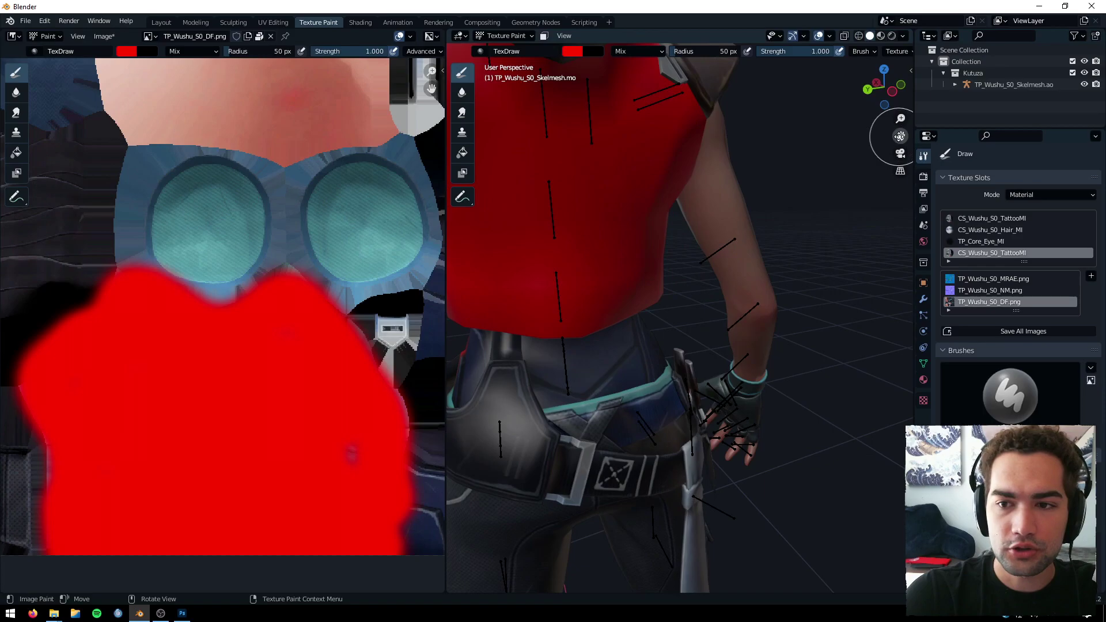
left_click_drag(899, 136, 1094, 136)
middle_click_drag(758, 216, 723, 219)
left_click_drag(899, 138, 515, 193)
middle_click_drag(647, 211, 525, 216)
scroll(795, 246, "down", 5)
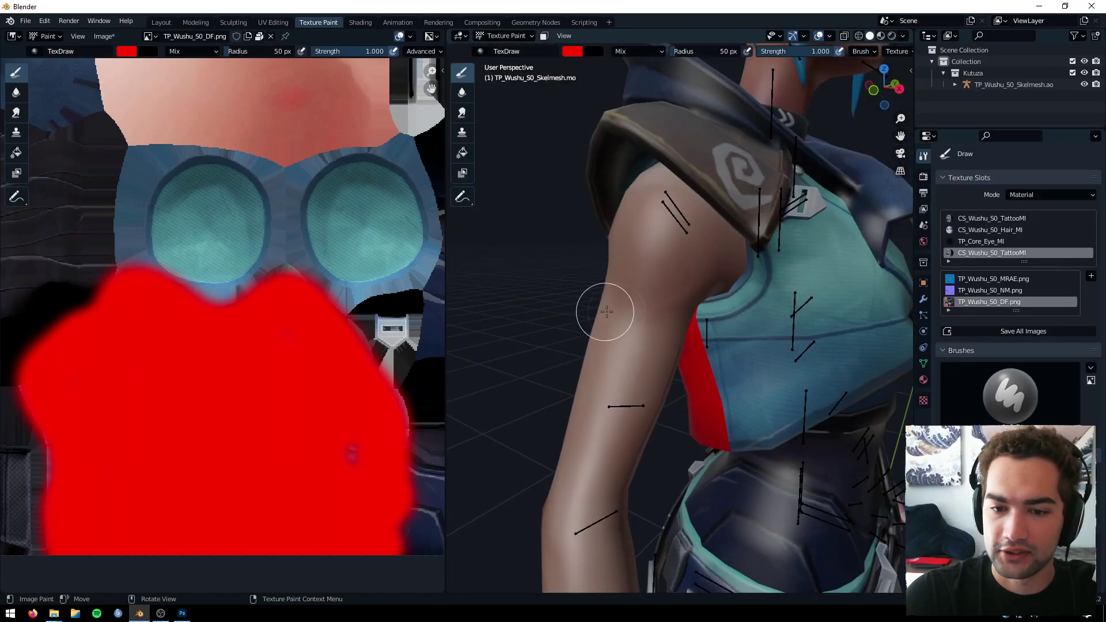
middle_click_drag(605, 312, 813, 304)
scroll(818, 299, "down", 3)
left_click_drag(899, 135, 985, 138)
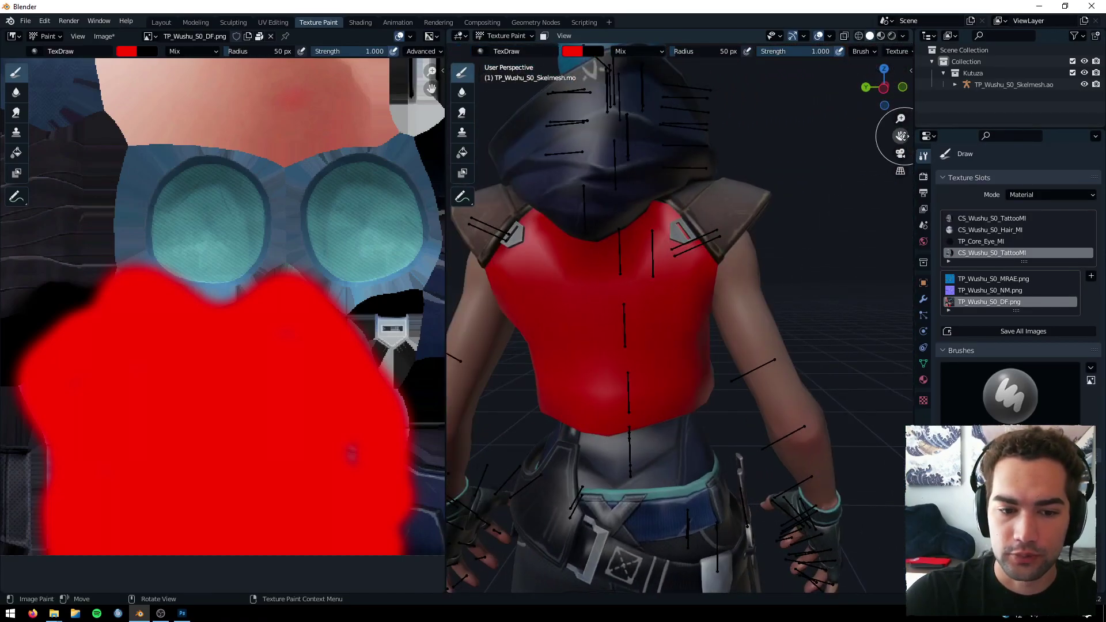
Step: Undo the solid red paint on the 2D texture and set the brush's blending mode to Color
key("ctrl+z")
left_click(188, 53)
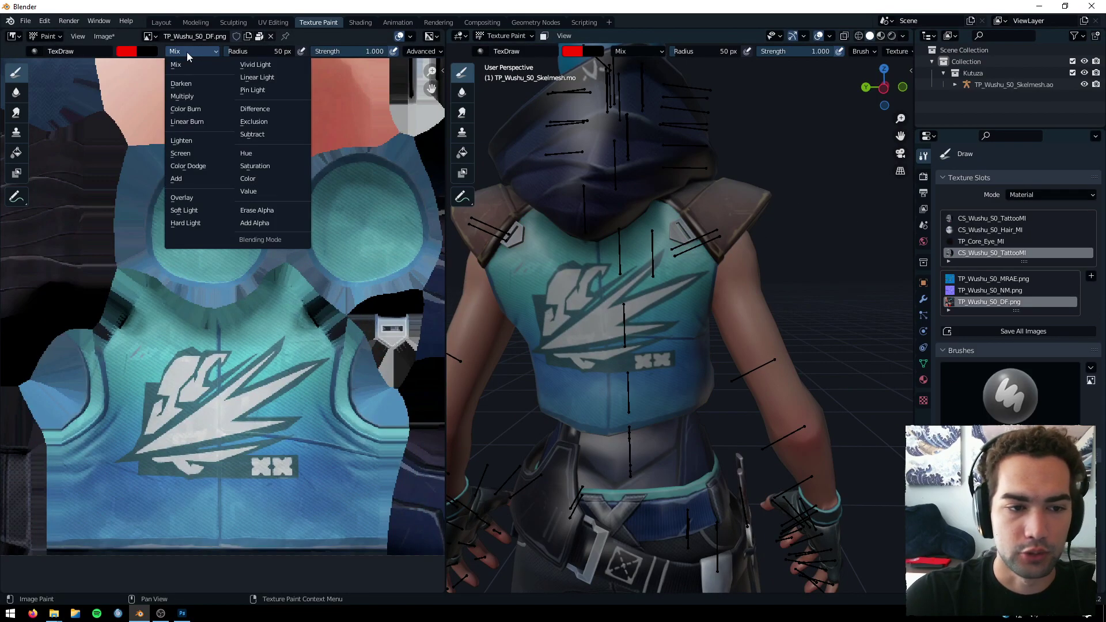
left_click(260, 181)
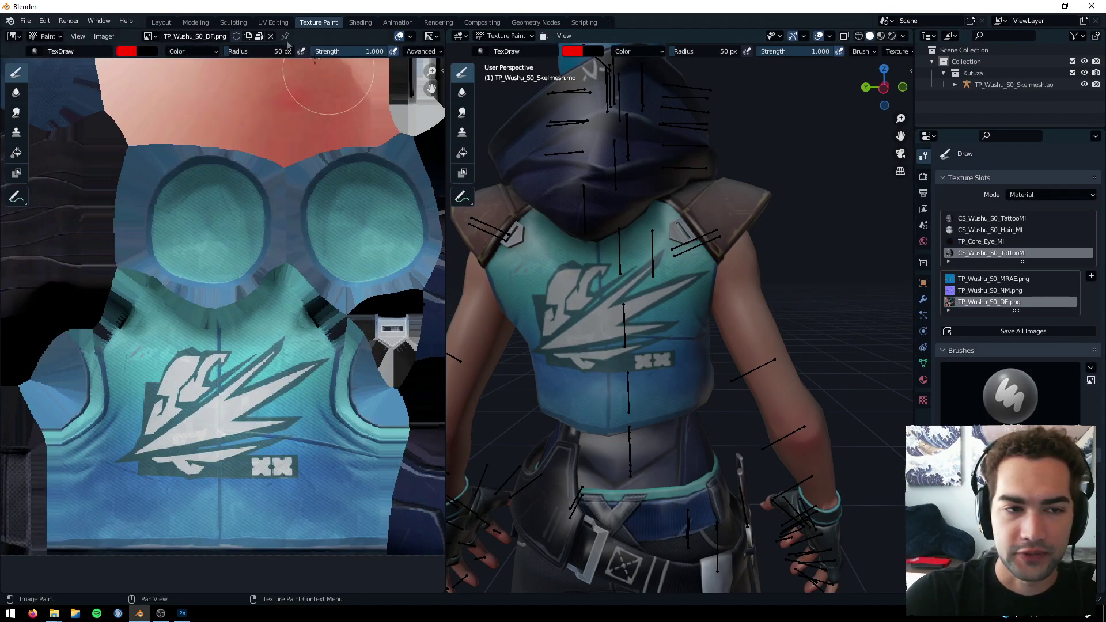
Step: Try painting the top's back section red on the 2D texture and check it on the model
mouse_move(355, 538)
left_mouse_down()
mouse_move(75, 530)
mouse_move(316, 518)
mouse_move(292, 498)
mouse_move(16, 448)
mouse_move(346, 403)
mouse_move(75, 345)
mouse_move(314, 316)
mouse_move(82, 355)
mouse_move(94, 481)
mouse_move(87, 553)
left_mouse_up()
mouse_move(629, 223)
middle_mouse_down()
mouse_move(738, 227)
mouse_move(589, 248)
mouse_move(691, 266)
middle_mouse_up()
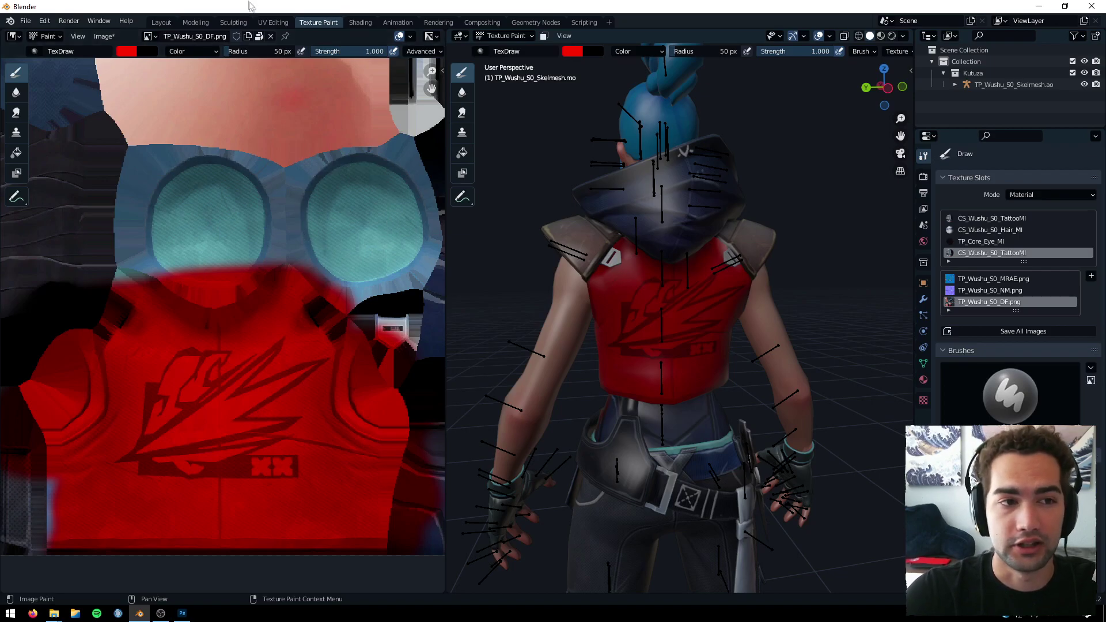
key("ctrl+z")
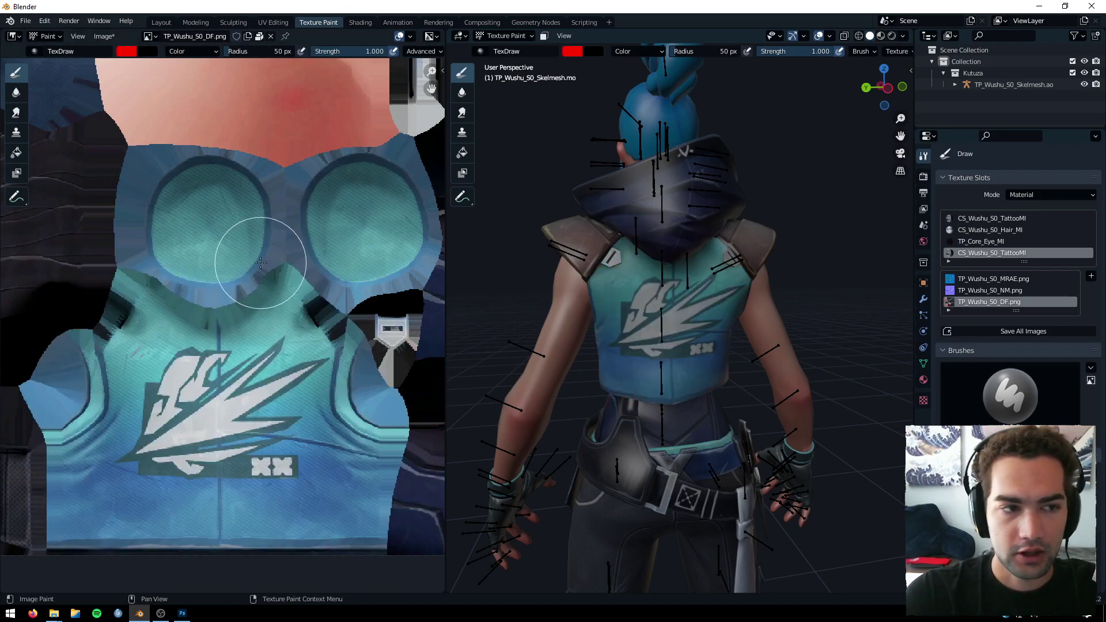
Step: Save the texture as TP_Wushu_S0_DF.png in the Recording folder, overwriting the existing PNG
left_click(104, 36)
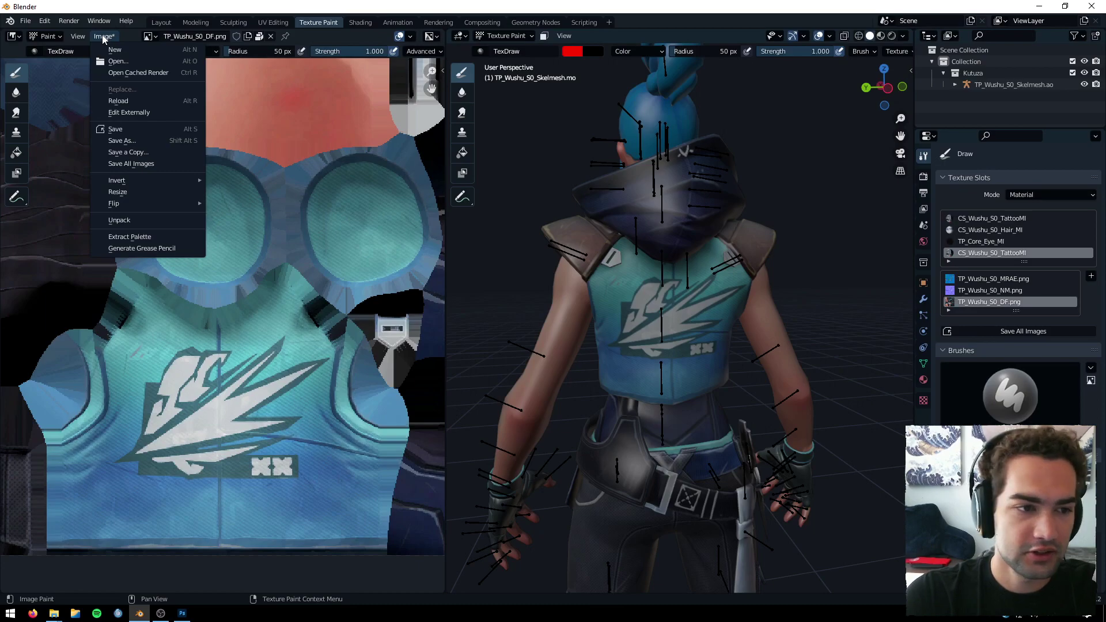
left_click(152, 141)
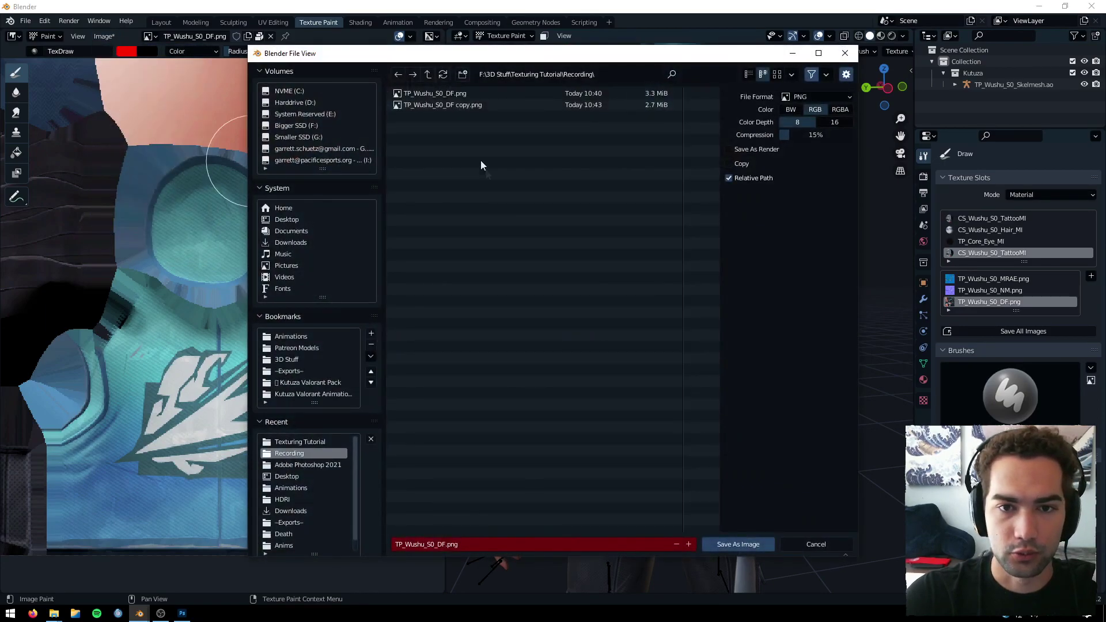
left_click(443, 96)
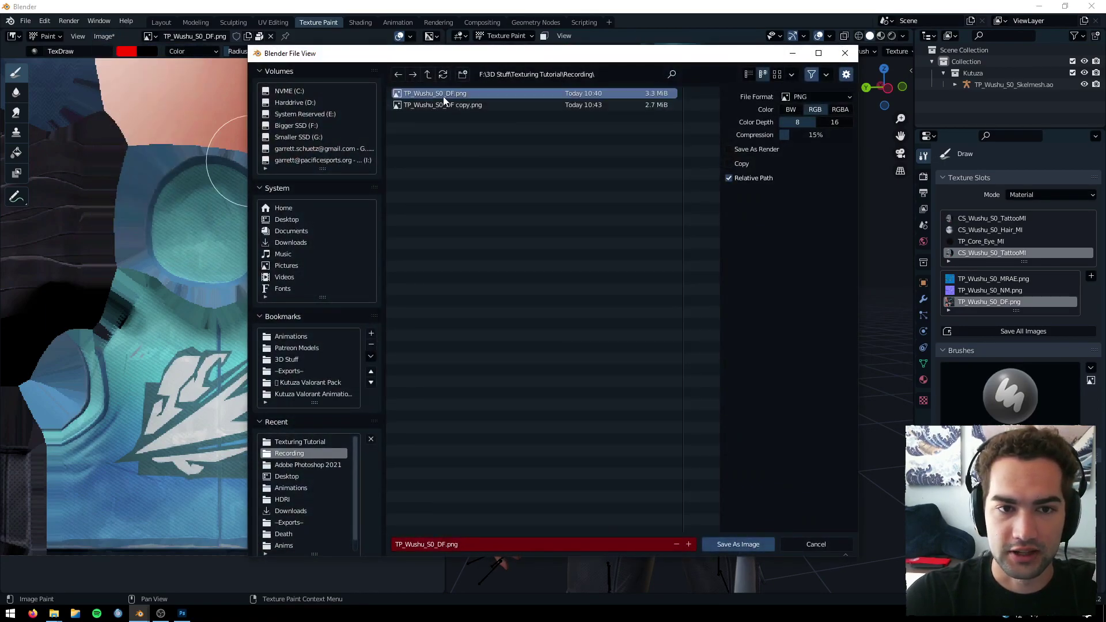
left_click(738, 543)
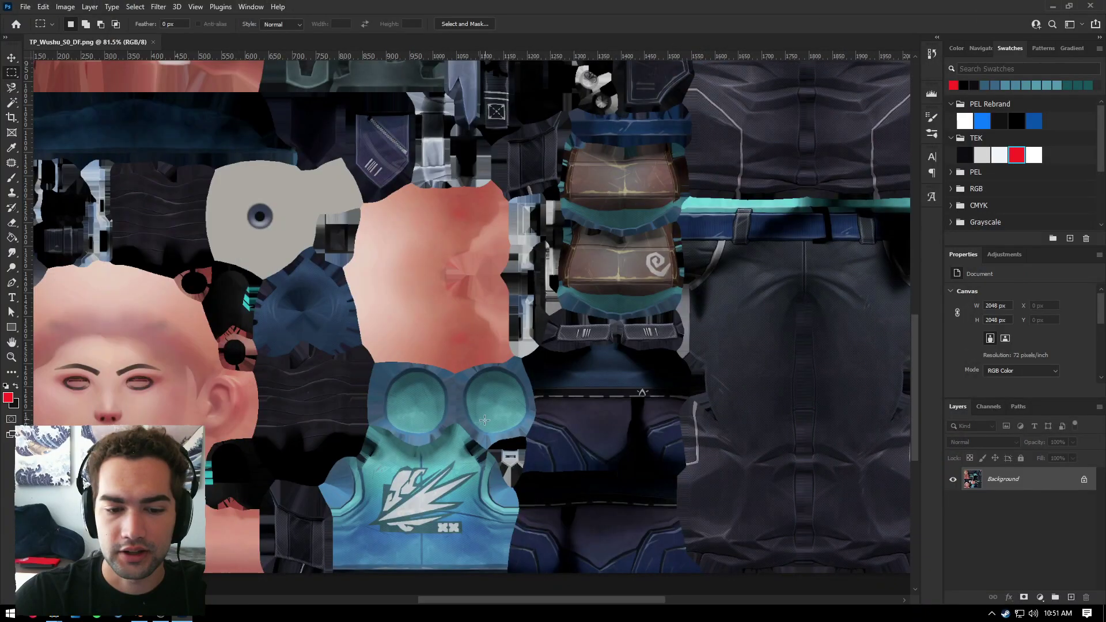
Step: Switch to Photoshop and convert the texture's locked background into a regular layer named Layer 0
scroll(411, 465, "down", 3)
scroll(411, 464, "up", 3)
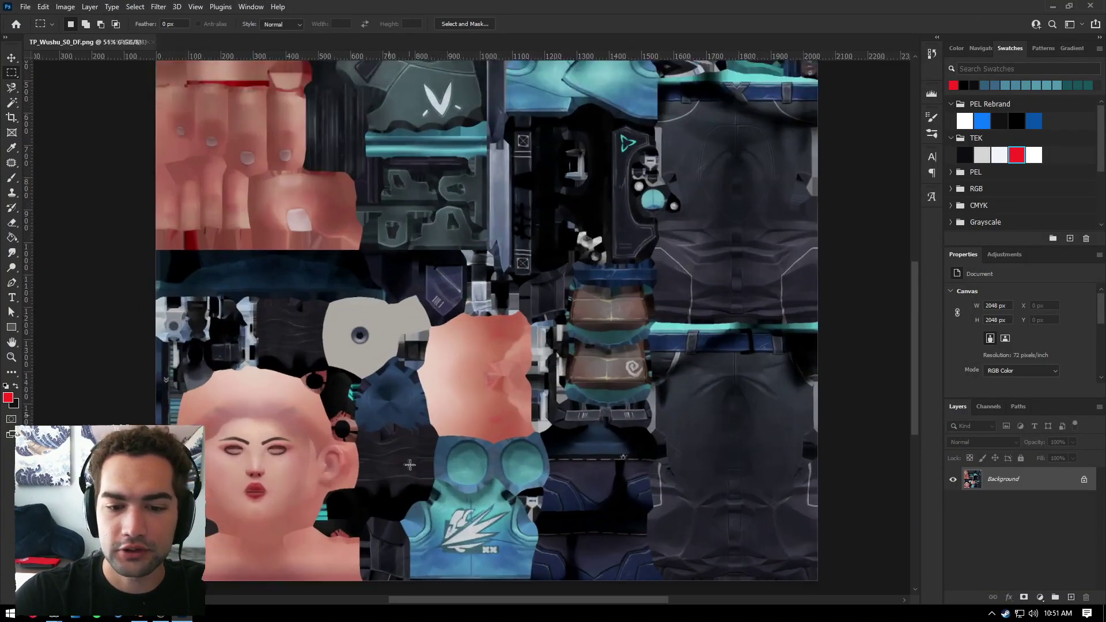
scroll(411, 464, "up", 1, "alt")
scroll(370, 401, "down", 1)
scroll(533, 463, "down", 1)
scroll(540, 540, "up", 5, "alt")
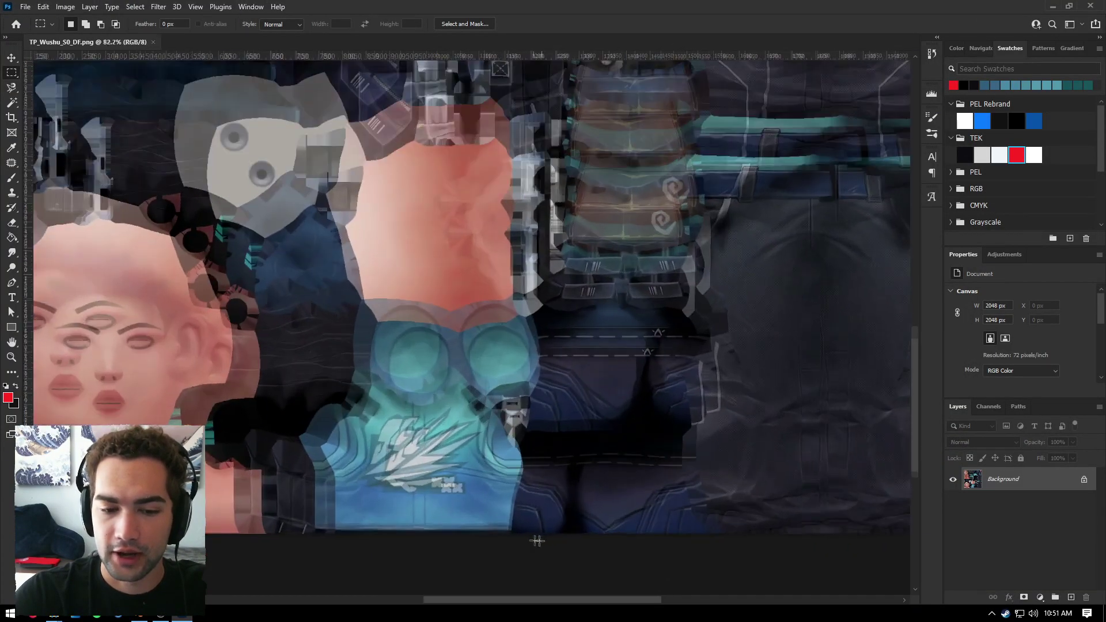
scroll(425, 483, "down", 1)
scroll(424, 483, "down", 8, "alt")
scroll(391, 475, "down", 2)
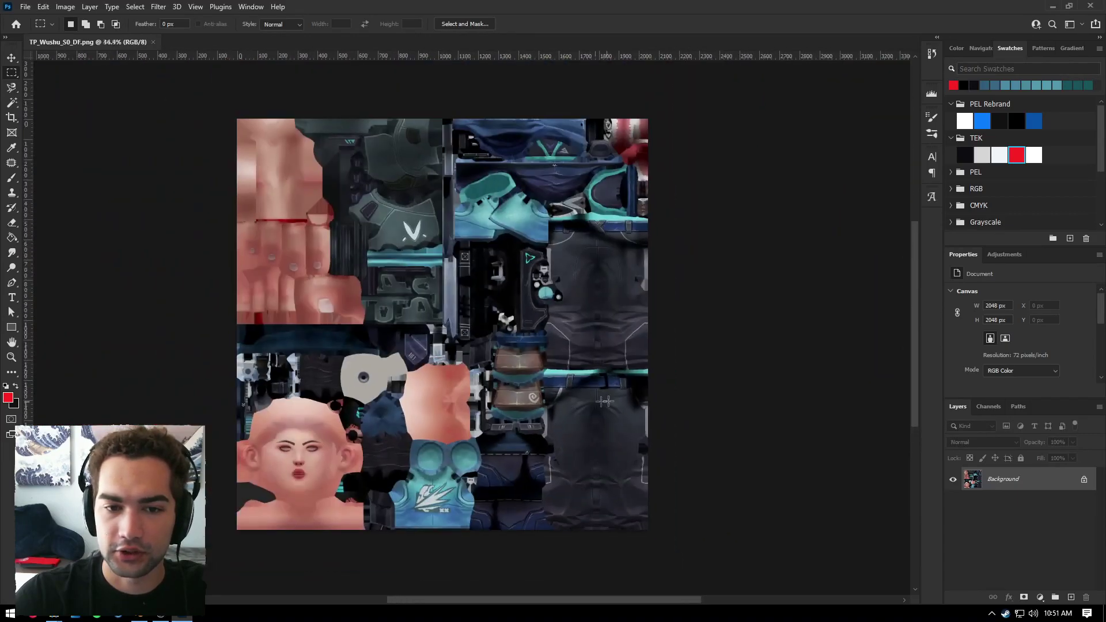
scroll(391, 474, "up", 3)
double_click(1022, 483)
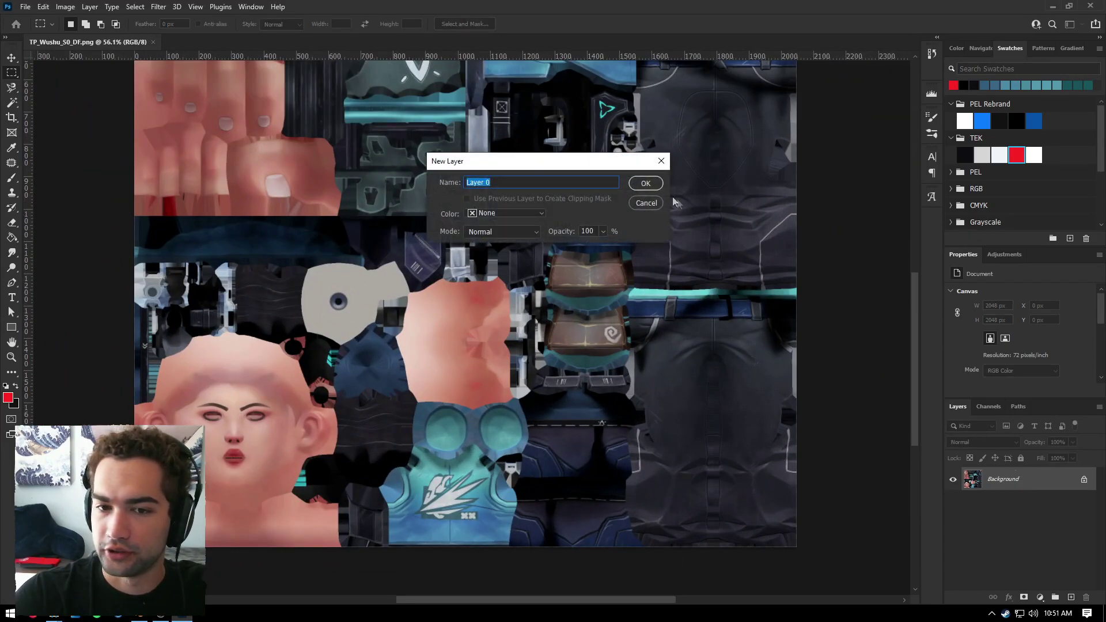
left_click(644, 184)
Step: Outline the logo on the top's back section closely with a Polygonal Lasso selection
scroll(393, 381, "up", 5)
scroll(393, 381, "up", 2, "alt")
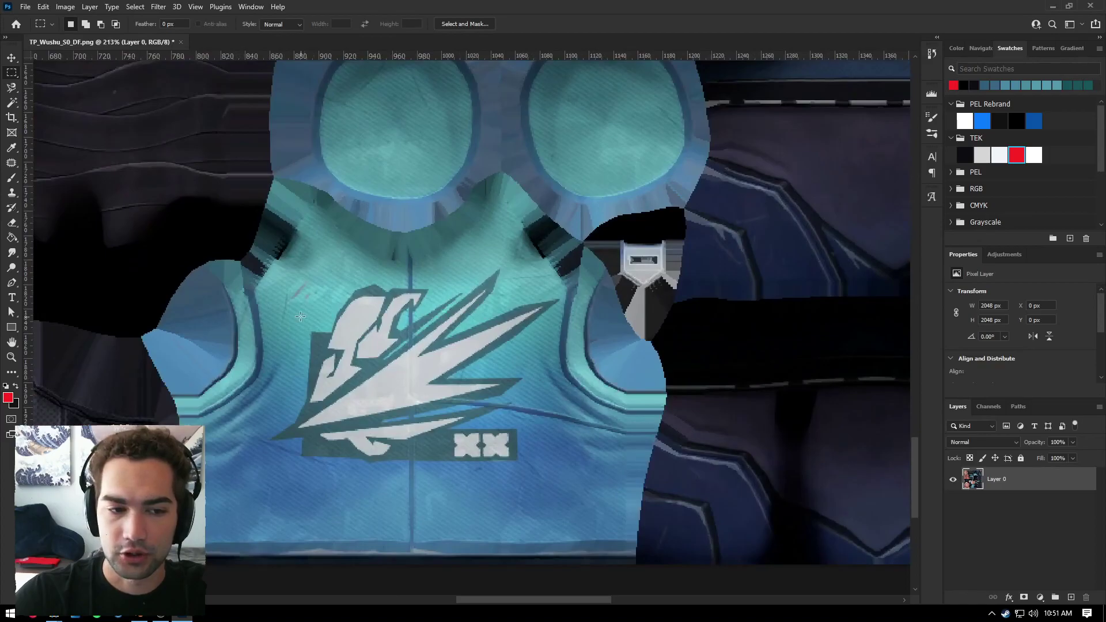
left_click(14, 86)
scroll(383, 278, "down", 1)
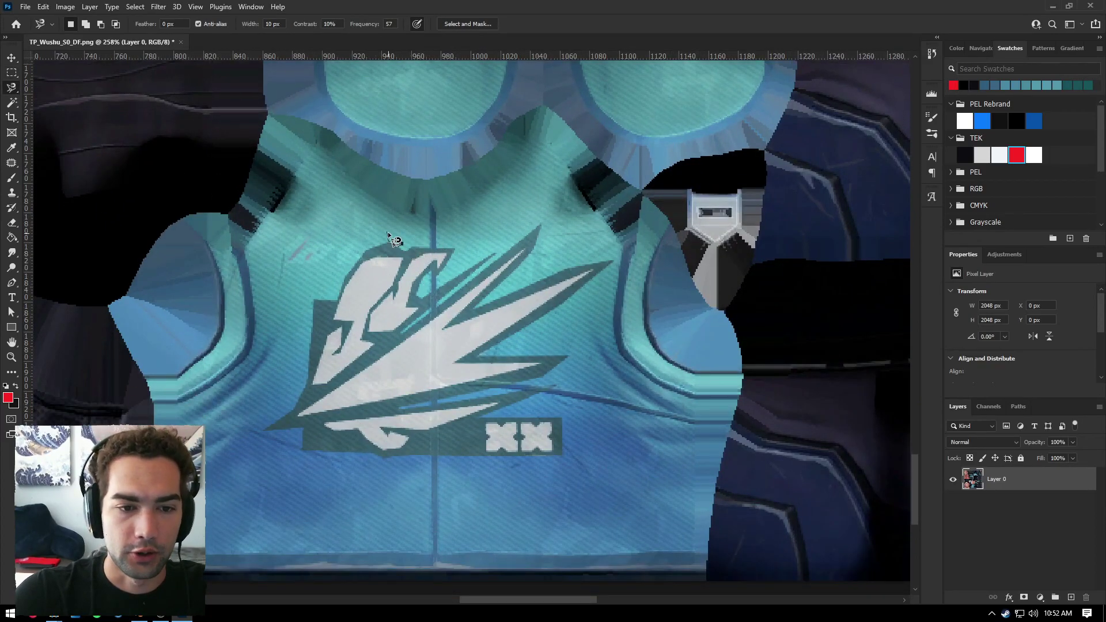
right_click(9, 87)
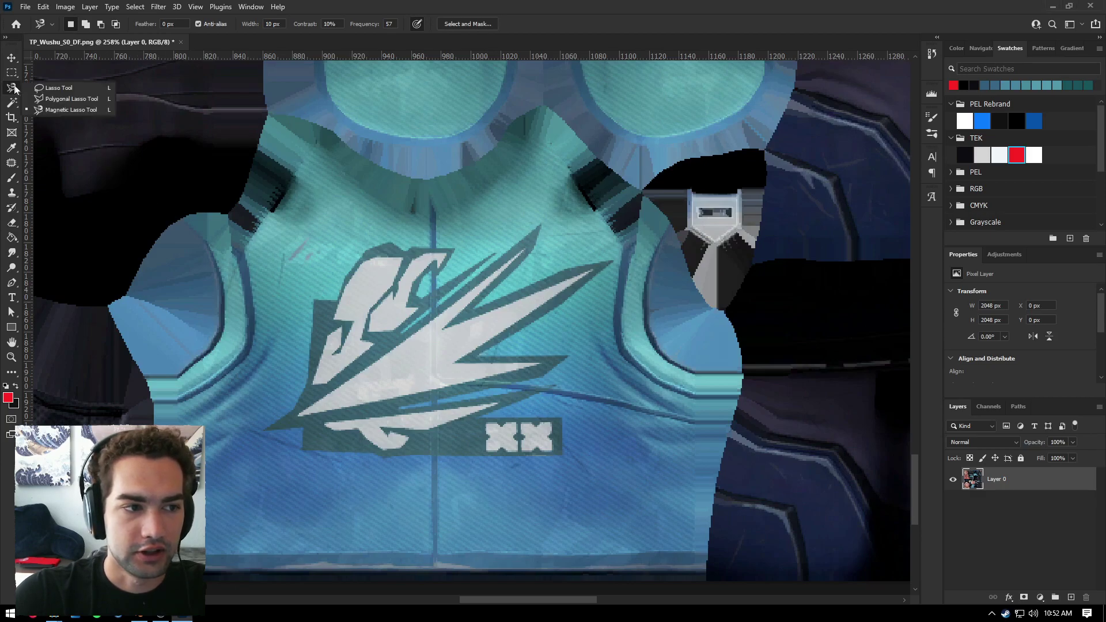
left_click(55, 99)
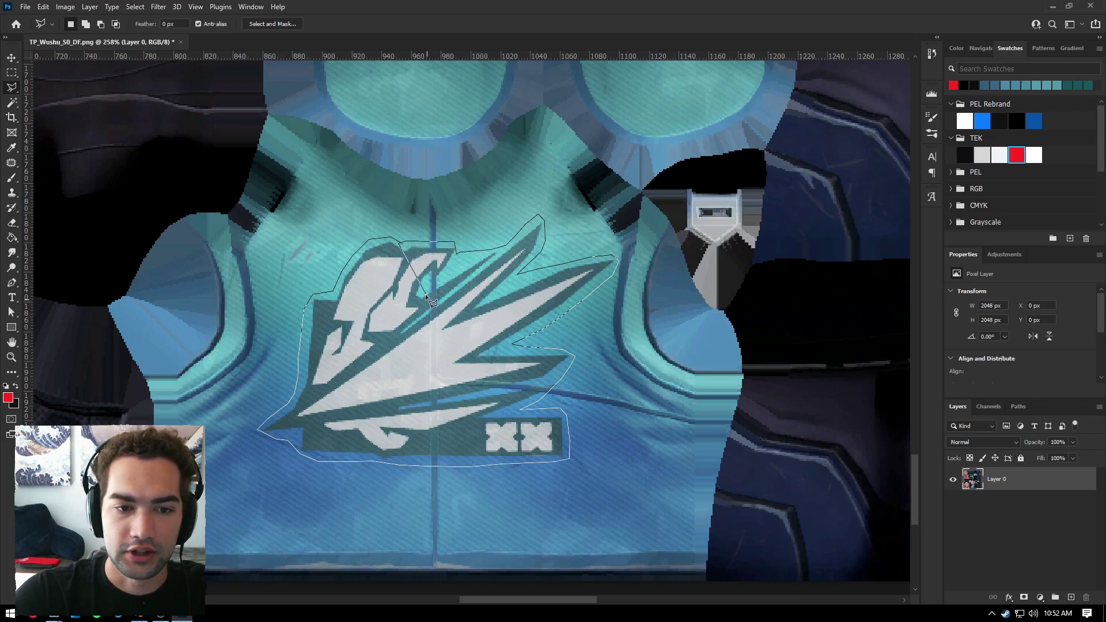
left_click(401, 239)
Step: Remove the selected logo with Content-Aware Fill, outputting the result to a new layer
right_click(447, 291)
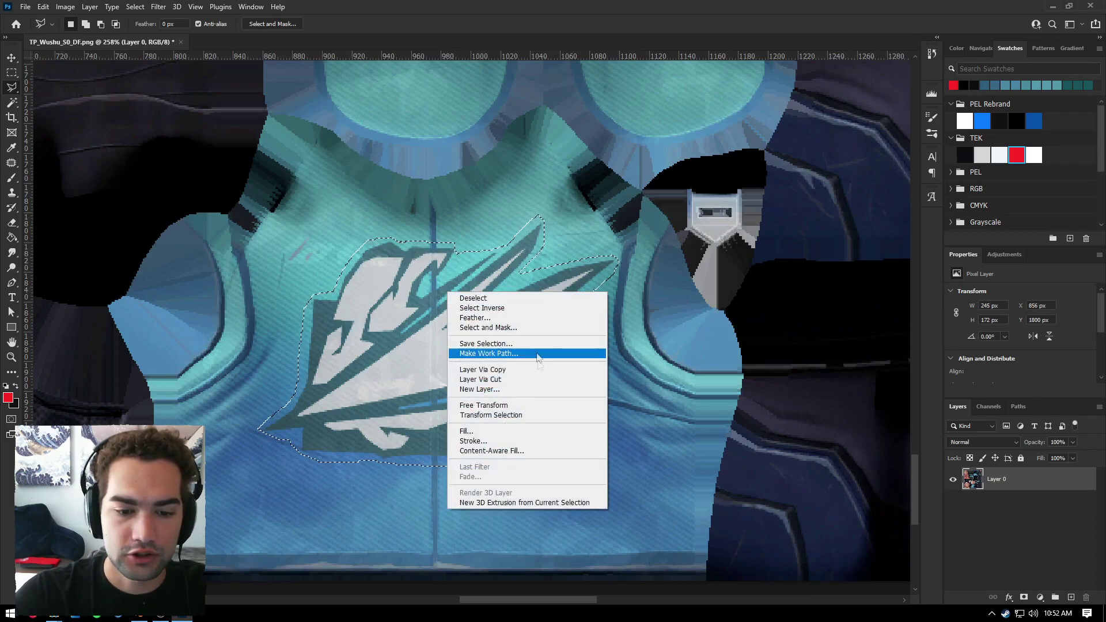
left_click(507, 450)
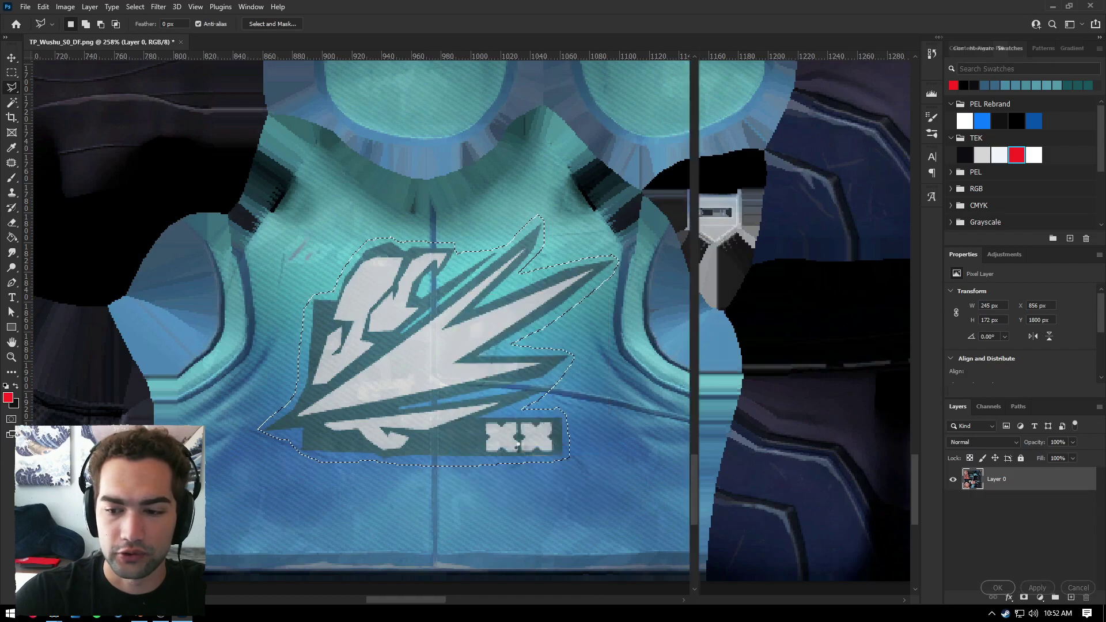
scroll(870, 403, "down", 2)
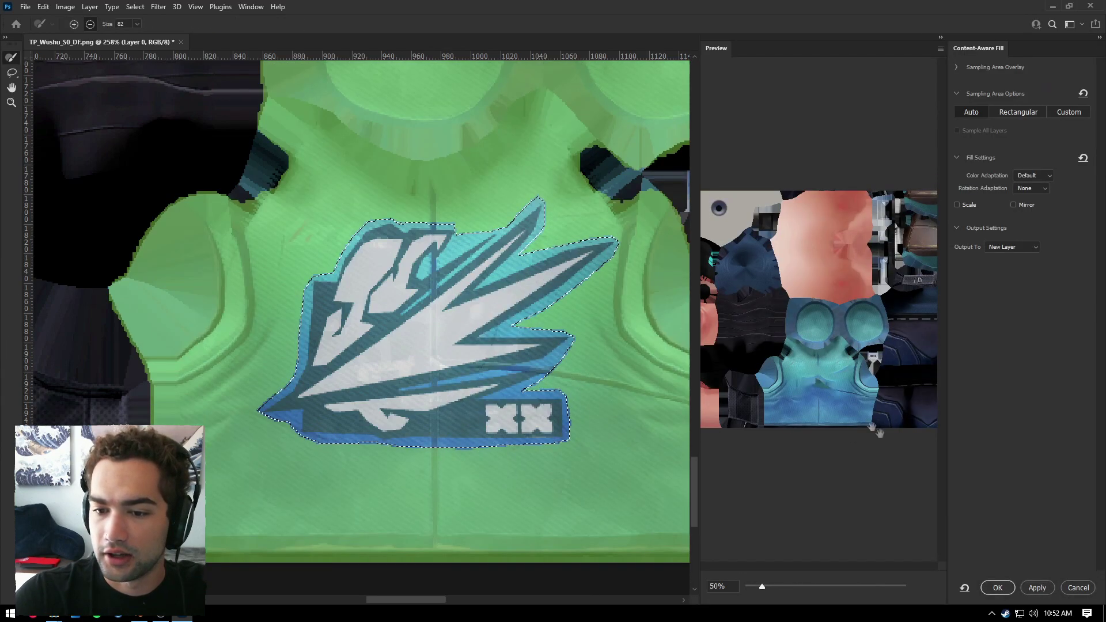
left_click(1037, 587)
key("Return")
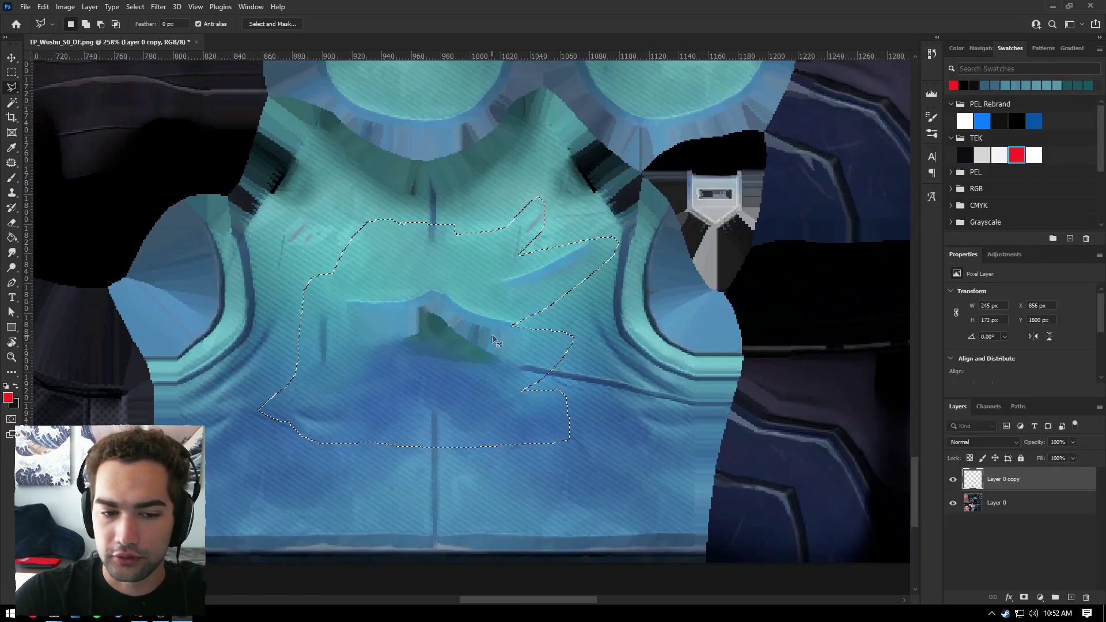
Step: Smudge the filled logo area at 31% strength to blend it, and merge the fill layer into Layer 0
left_click(12, 252)
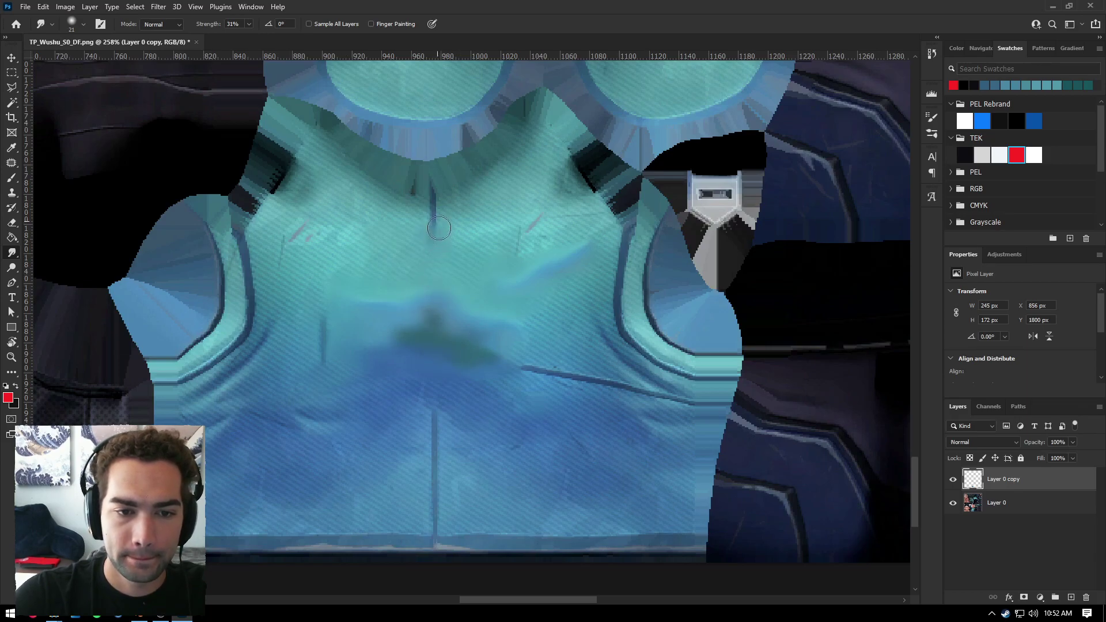
key("v")
scroll(450, 291, "down", 3, "alt")
scroll(445, 305, "up", 1, "alt")
key("ctrl+e")
Step: Add a new empty layer and trace the outline of the top's back section with the Magnetic Lasso
left_click(1070, 597)
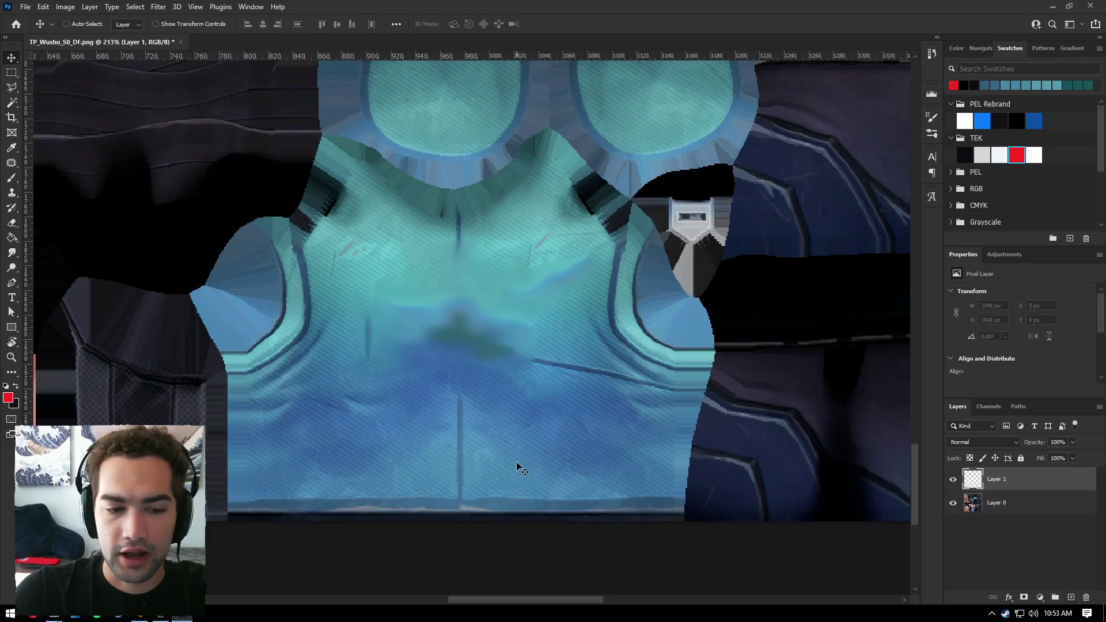
scroll(518, 462, "up", 1)
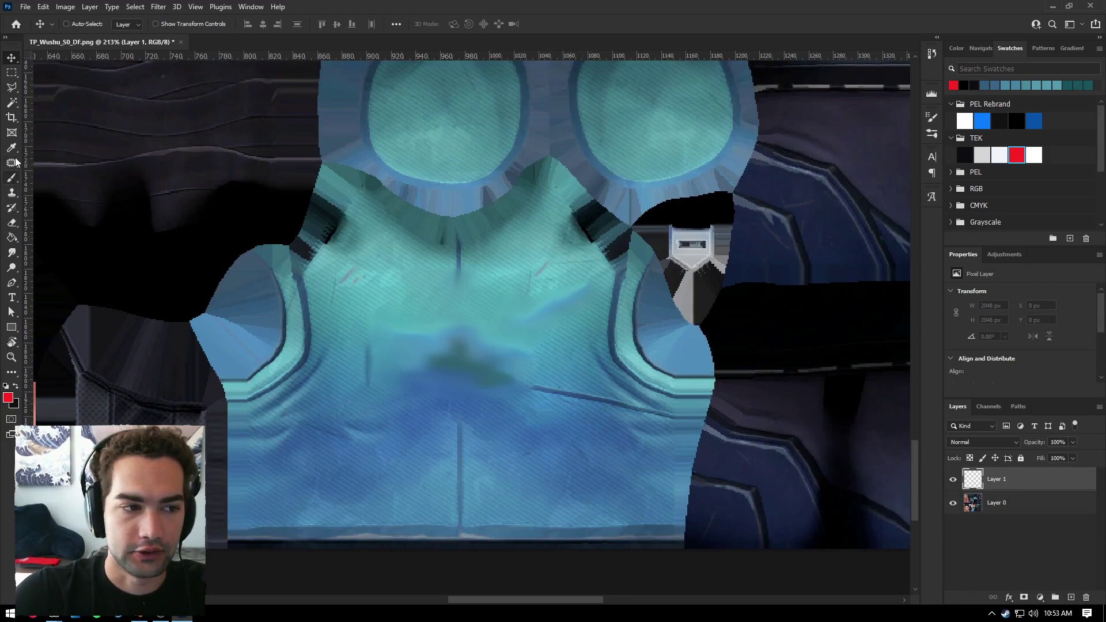
left_click(11, 87)
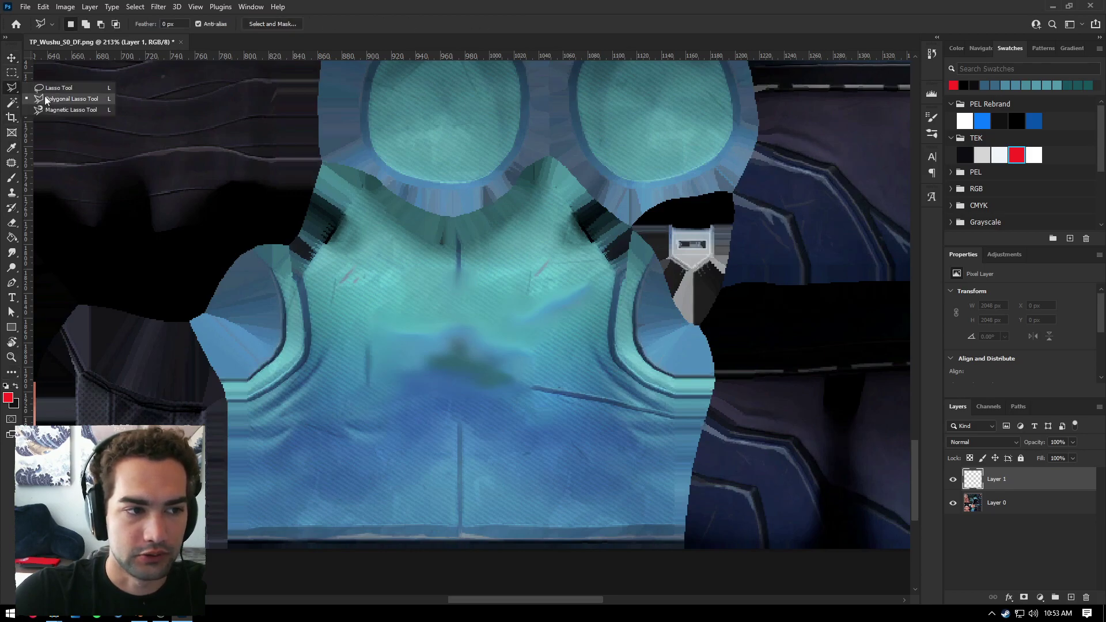
left_click(47, 107)
left_click(228, 547)
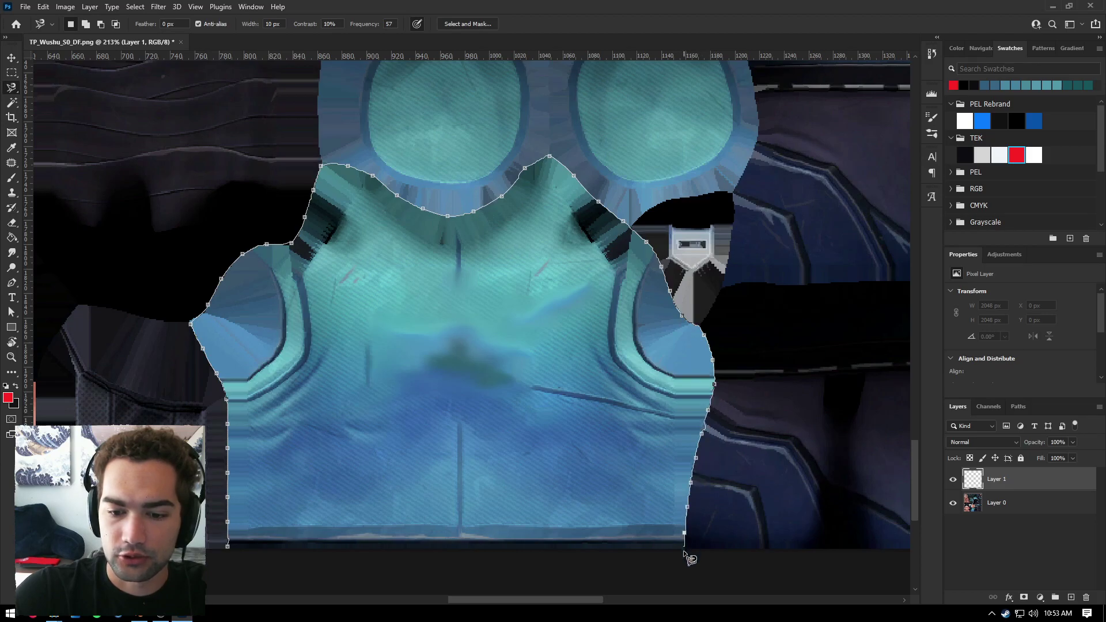
left_click(230, 548)
Step: Extend the selection with a rectangular marquee over the strip along the lower edge of the top's back section
key("m")
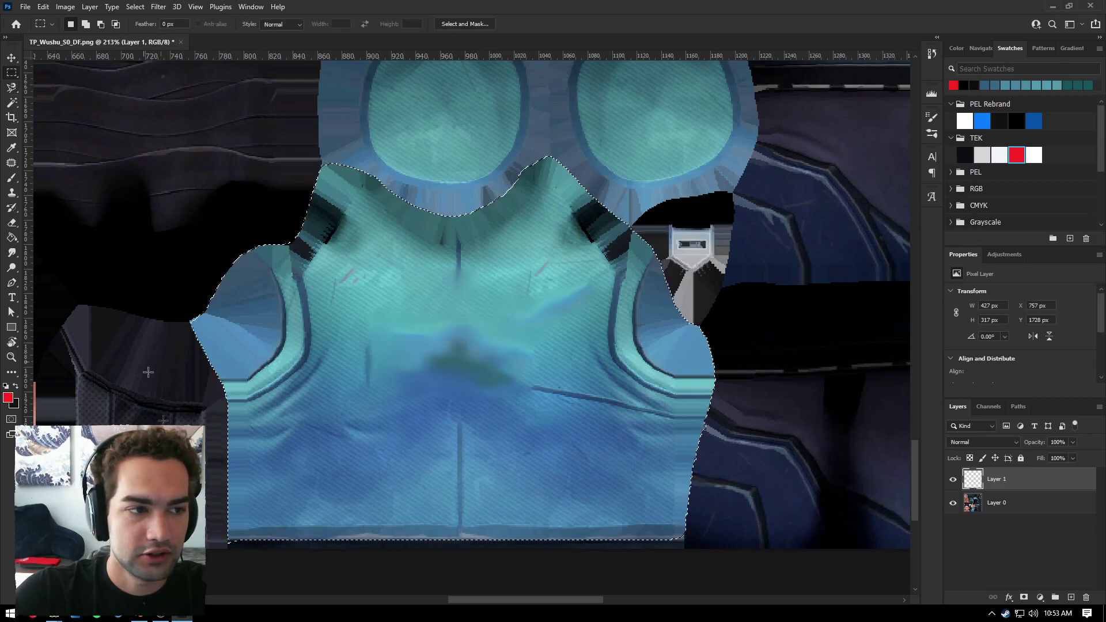
left_click_drag(234, 542, 684, 552)
scroll(684, 550, "down", 3, "alt")
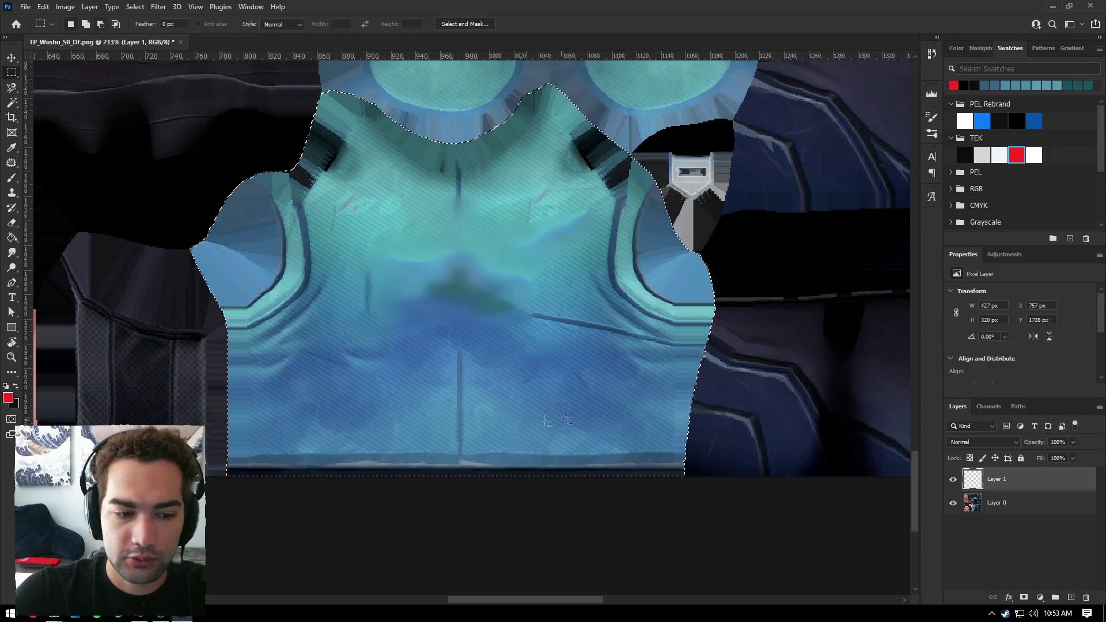
Step: Fill the selected top section with the red foreground colour on the new layer and deselect
scroll(685, 461, "up", 2, "alt")
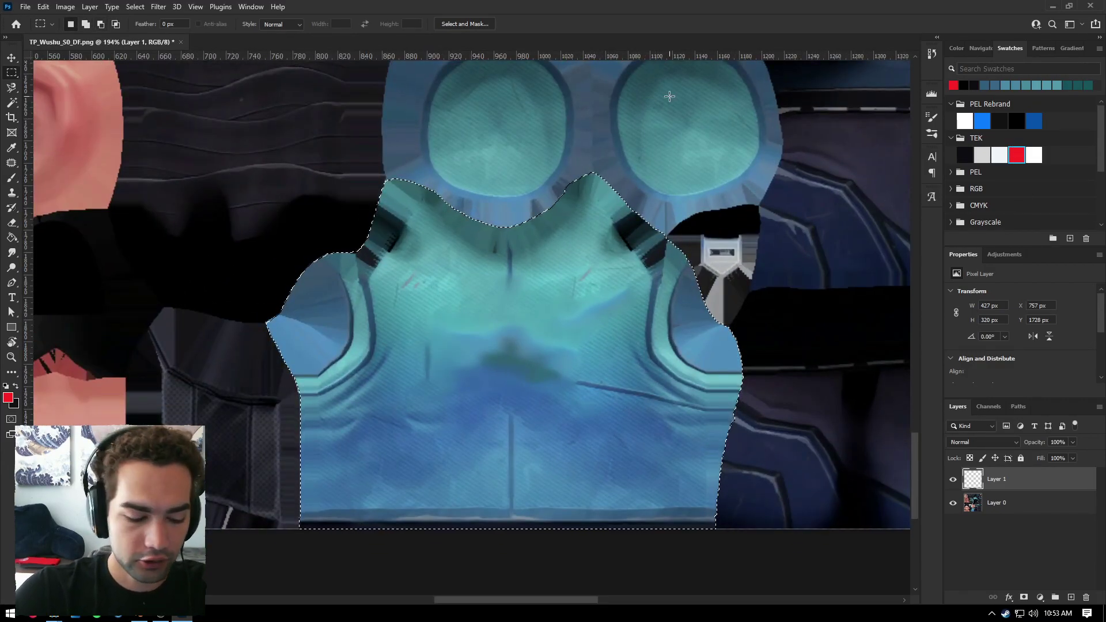
key("alt+BackSpace")
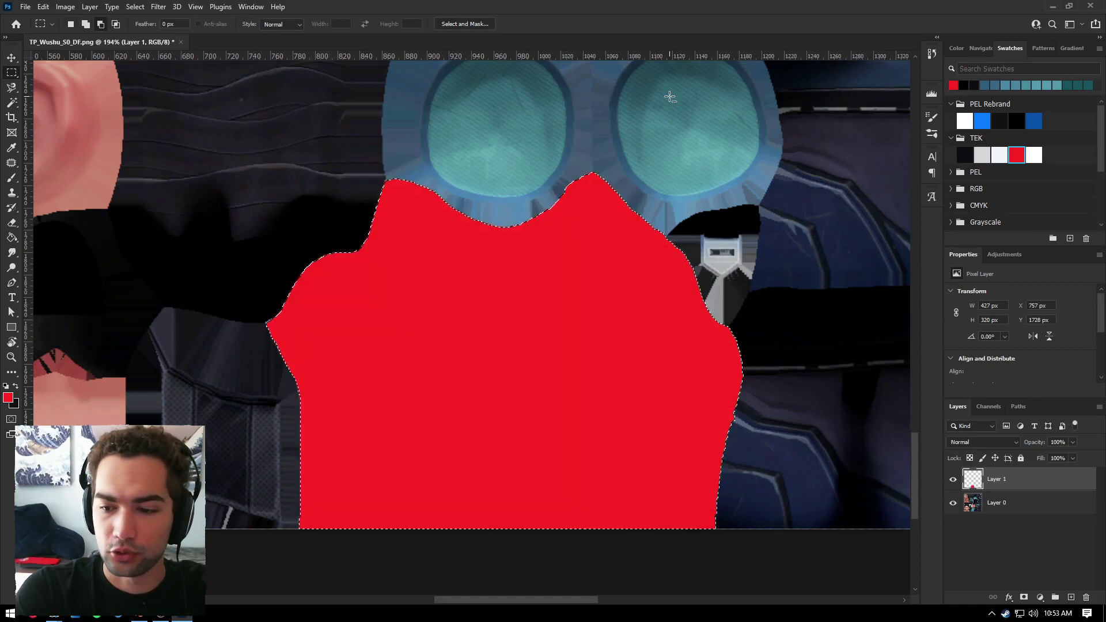
key("ctrl+d")
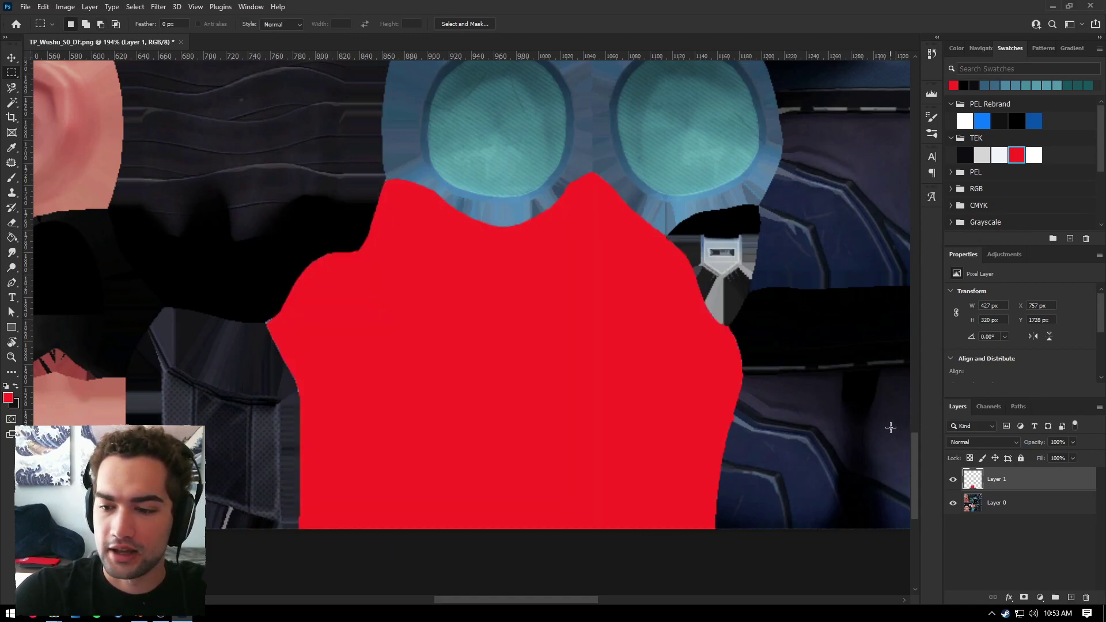
Step: Set the red layer's blend mode to Color
scroll(472, 394, "down", 5, "alt")
scroll(570, 383, "up", 6, "alt")
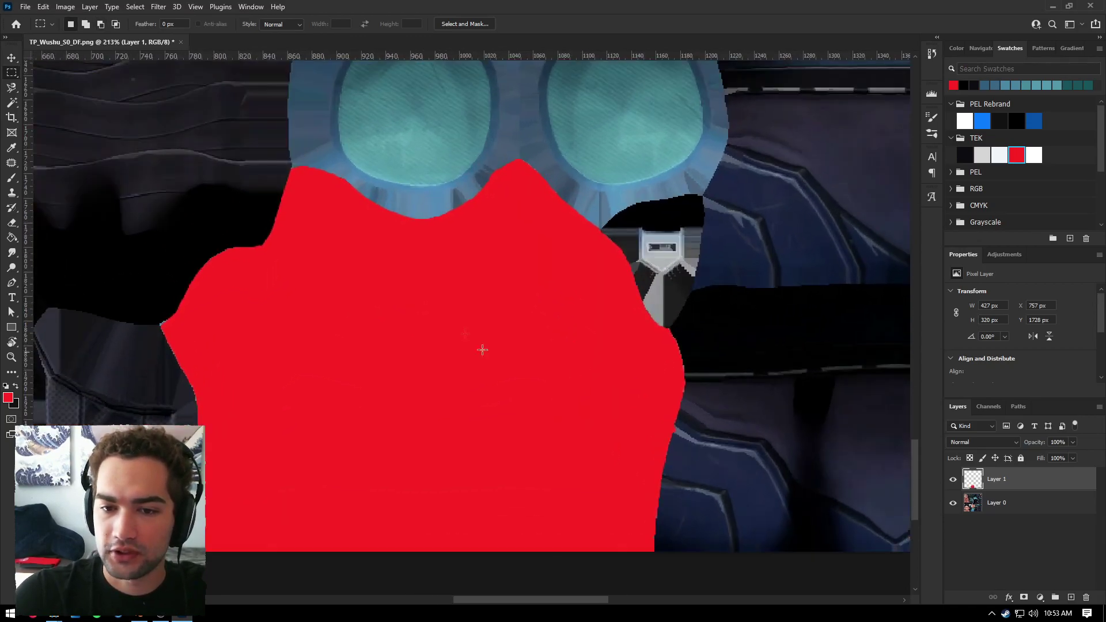
left_click(978, 444)
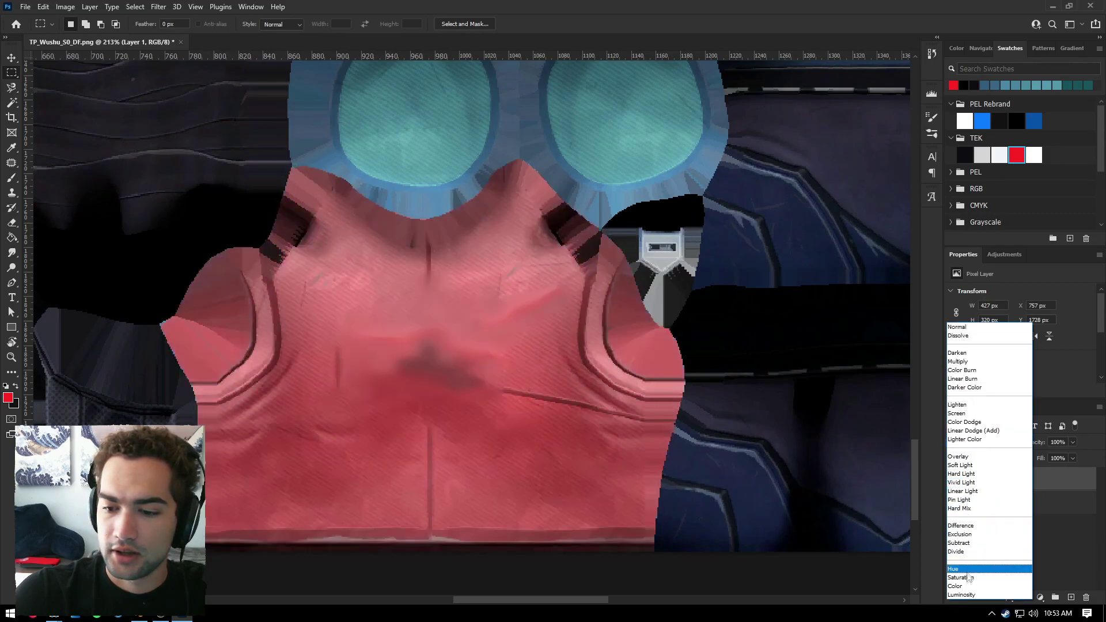
left_click(954, 586)
Step: Brush red over the uncoloured pixels along the side edge of the top's back section
left_click(11, 57)
scroll(443, 345, "up", 1)
scroll(128, 406, "up", 3, "alt")
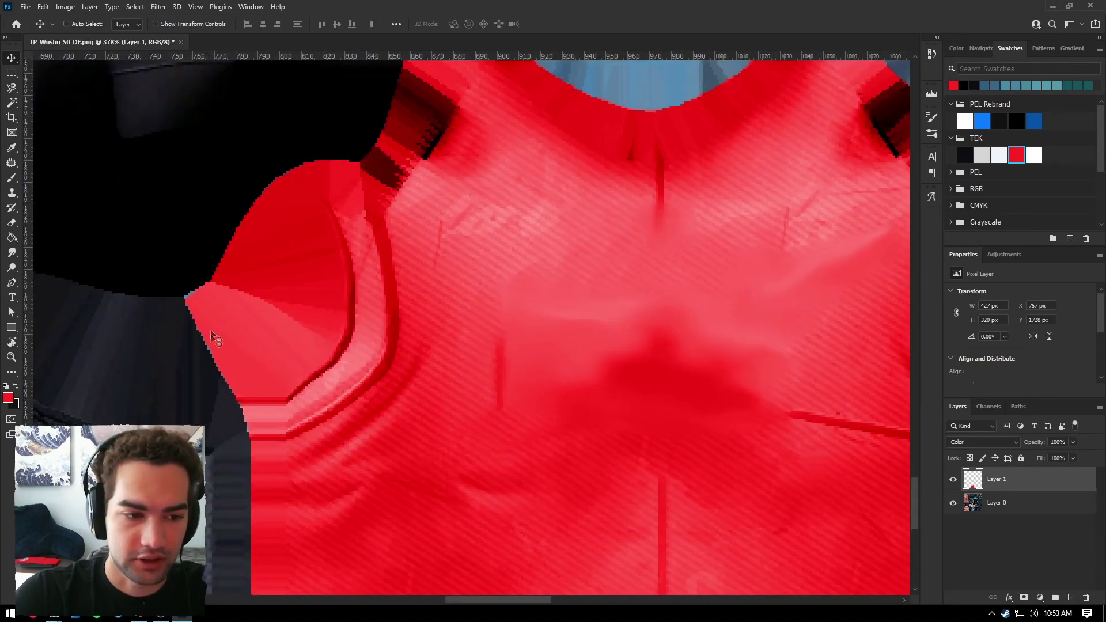
key("b")
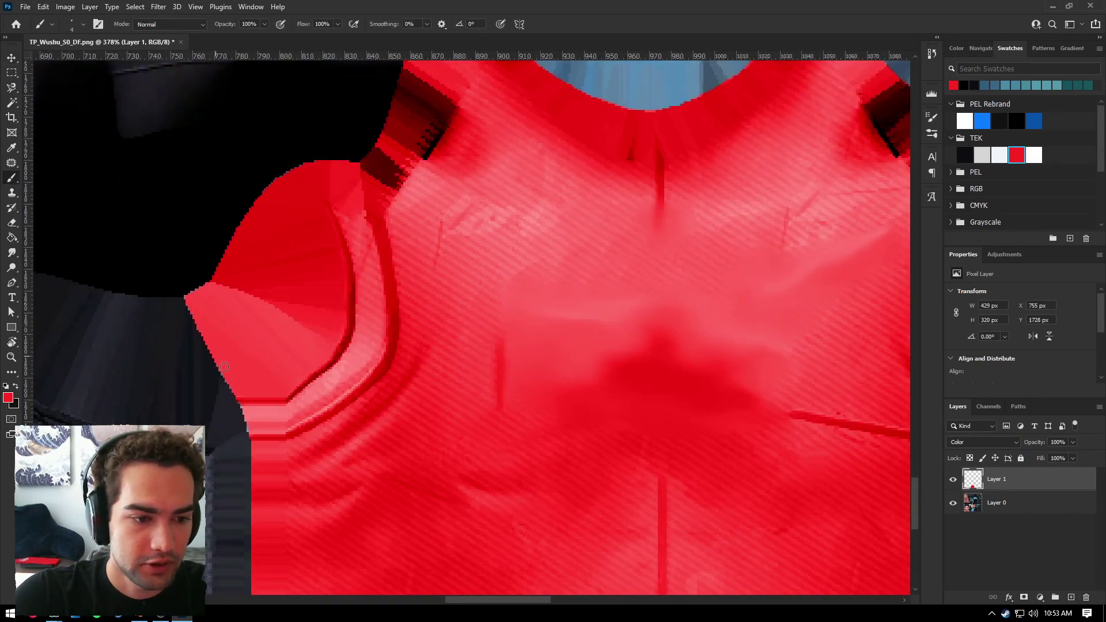
scroll(245, 409, "down", 3, "alt")
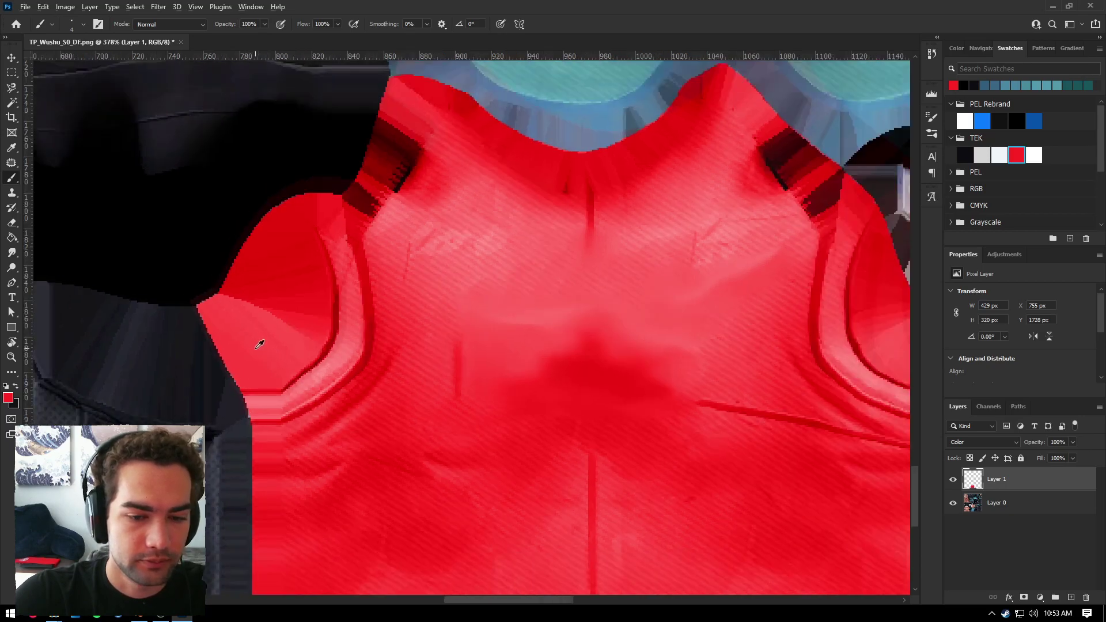
Step: Place the TEK july2022 final logo, about 181 by 41 px, across the red top's back and give it a white Color Overlay
scroll(353, 386, "up", 1, "alt")
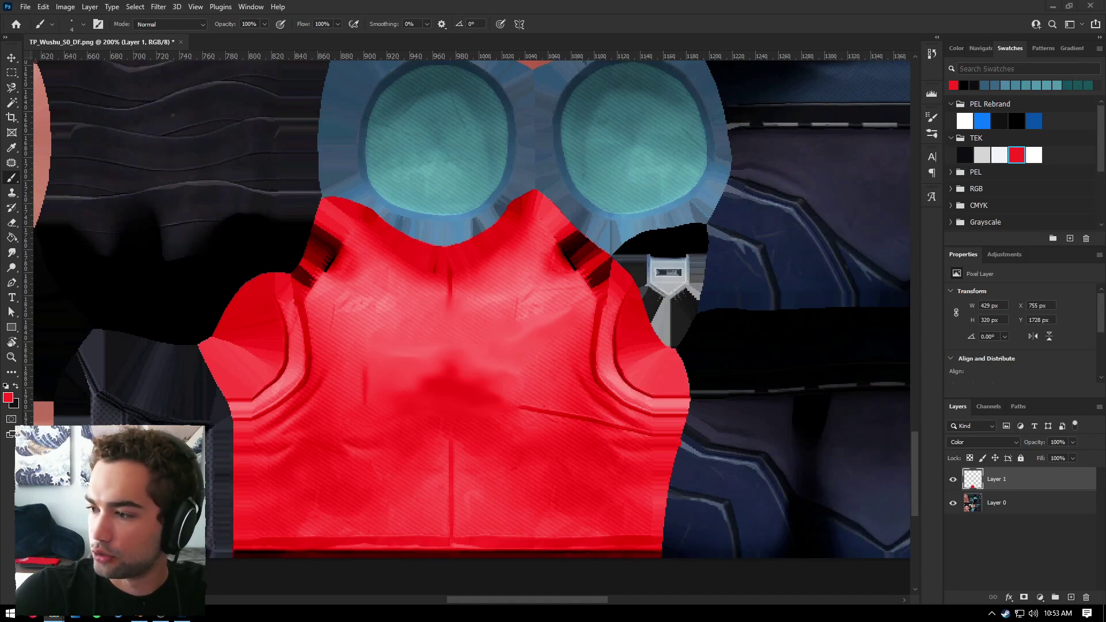
mouse_move(517, 379)
left_mouse_down()
mouse_move(490, 390)
mouse_move(471, 383)
mouse_move(475, 345)
mouse_move(462, 363)
mouse_move(456, 356)
left_mouse_up()
key("Return")
key("b")
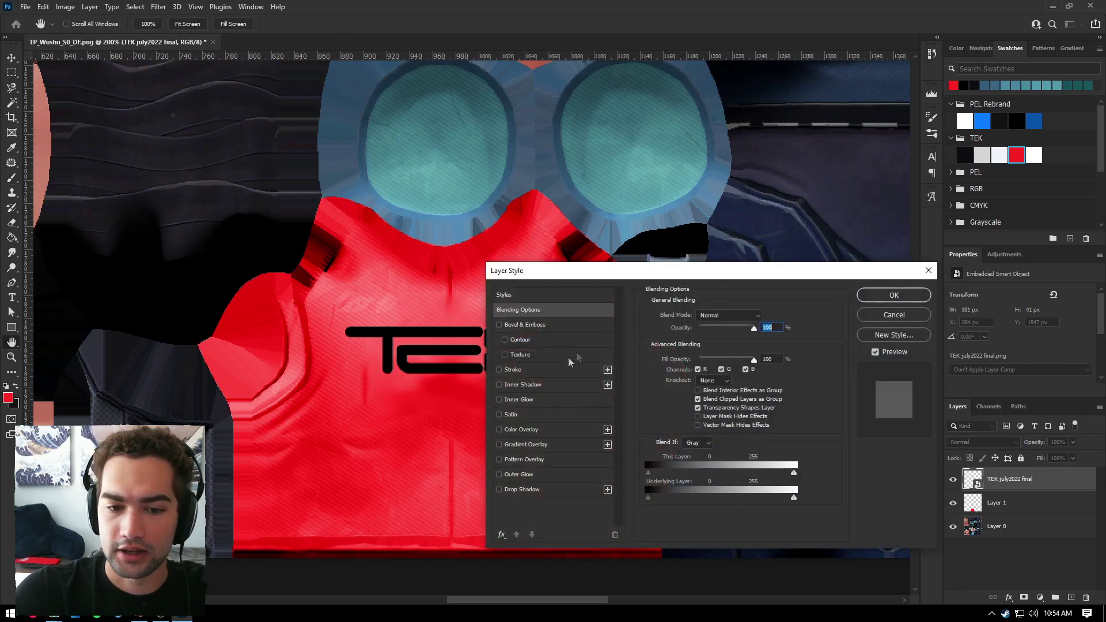
left_click(499, 429)
left_click(893, 294)
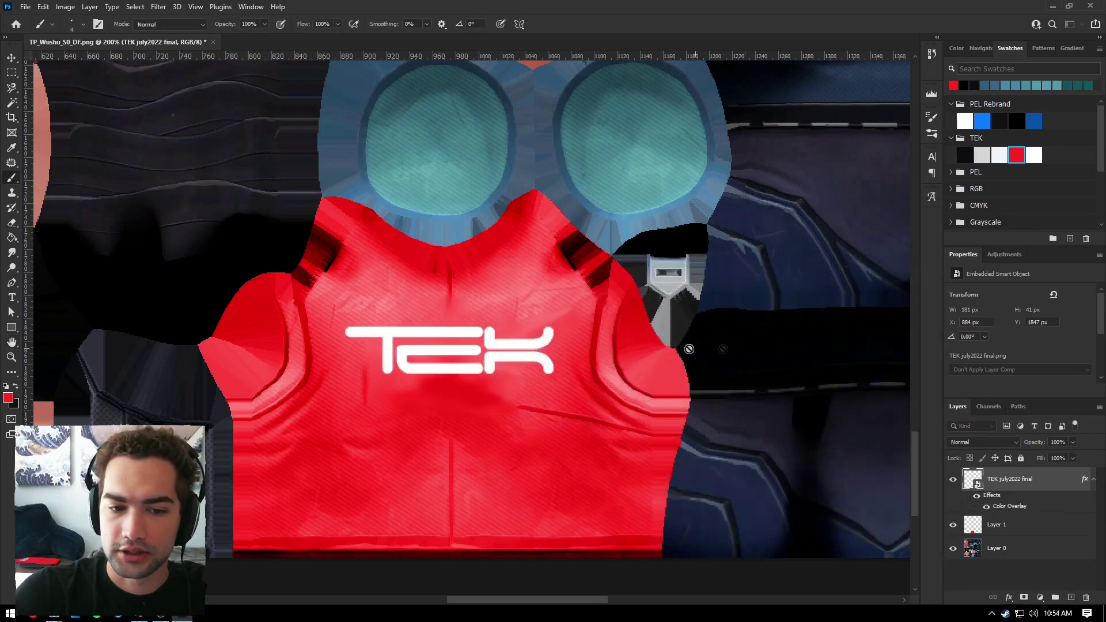
Step: Add a new empty layer above the TEK logo layer
scroll(469, 320, "down", 3, "alt")
scroll(469, 320, "down", 4, "alt")
scroll(463, 405, "up", 3)
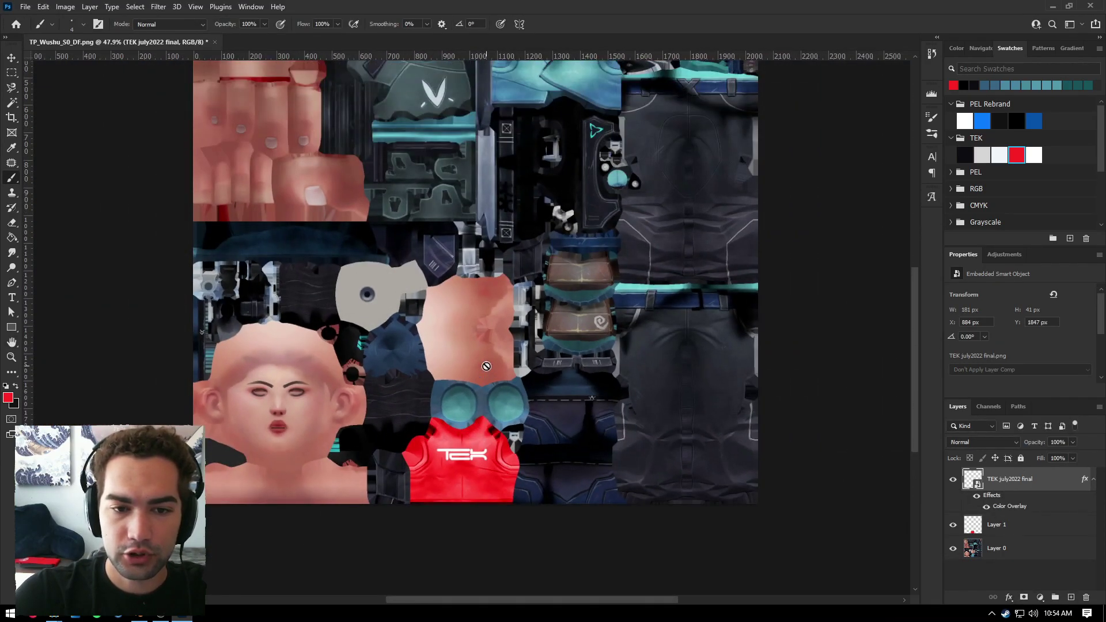
scroll(463, 405, "up", 3, "alt")
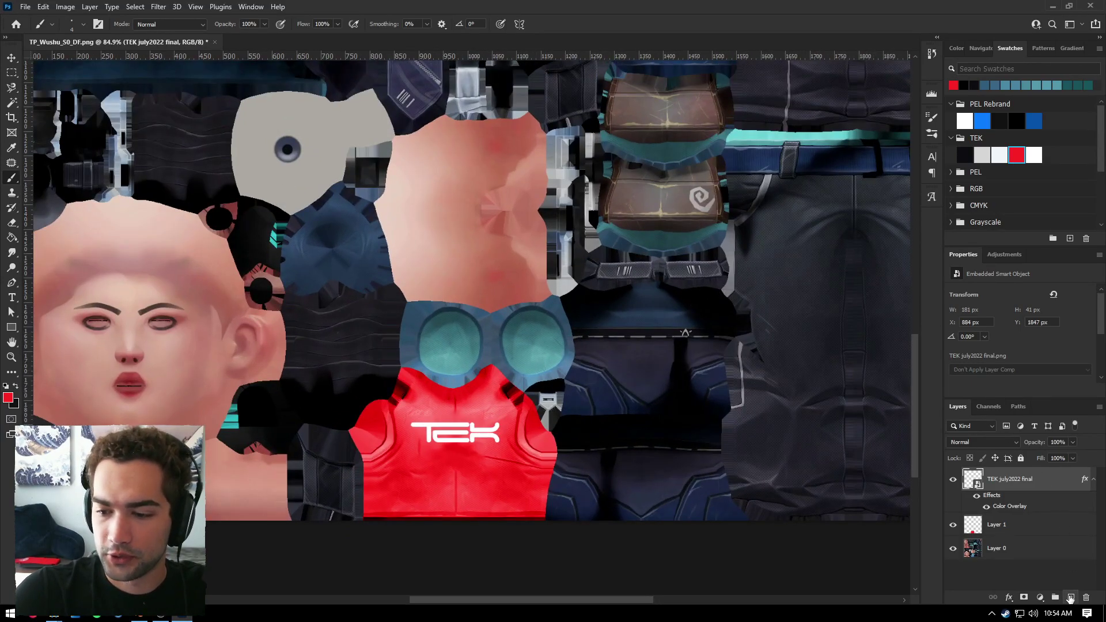
left_click(1070, 597)
Step: Brush solid red with an enlarged brush over the teal front pieces of the top on the new layer
scroll(518, 288, "down", 3, "alt")
scroll(624, 190, "up", 5, "alt")
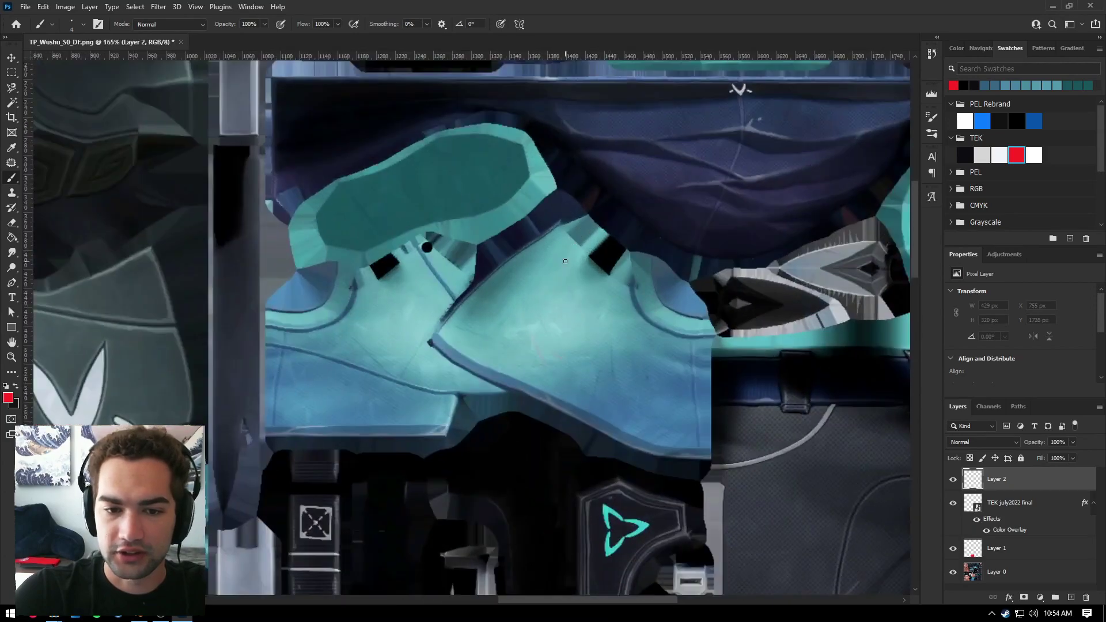
scroll(653, 300, "up", 1, "alt")
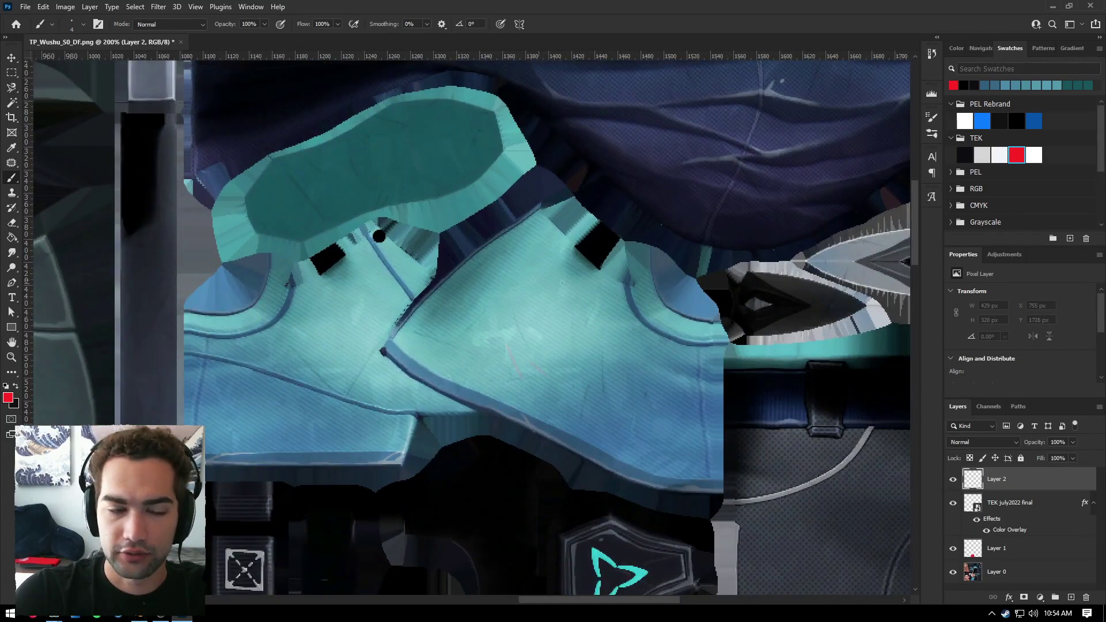
left_click(13, 88)
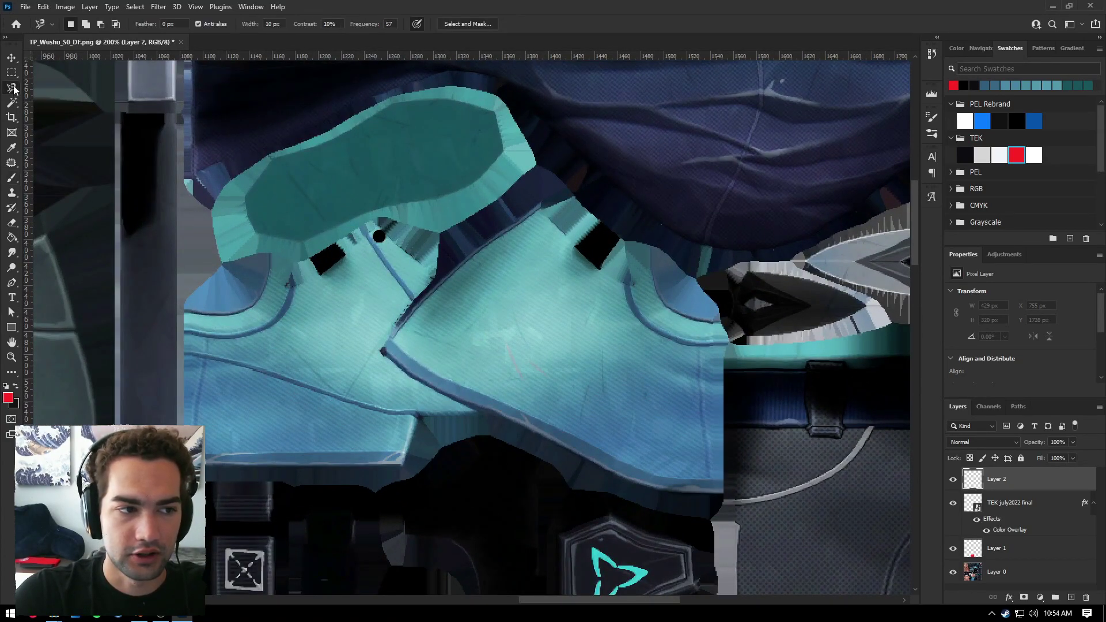
key("b")
right_click_drag(425, 314, 477, 313, "alt")
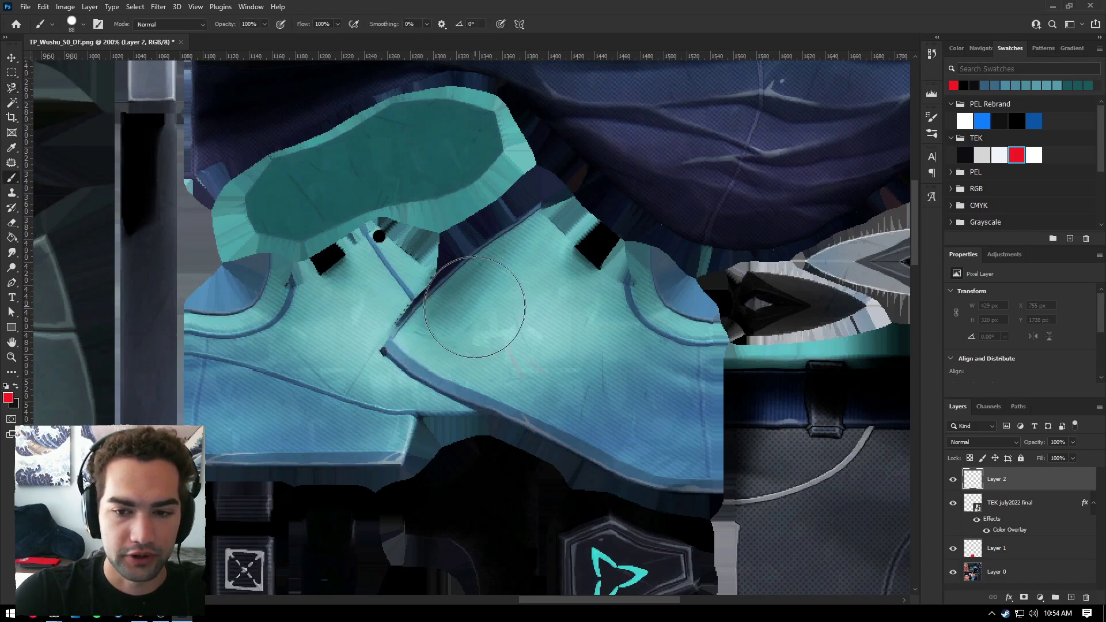
scroll(605, 379, "down", 1)
scroll(605, 378, "down", 2)
scroll(524, 353, "up", 3, "alt")
scroll(521, 352, "down", 5, "alt")
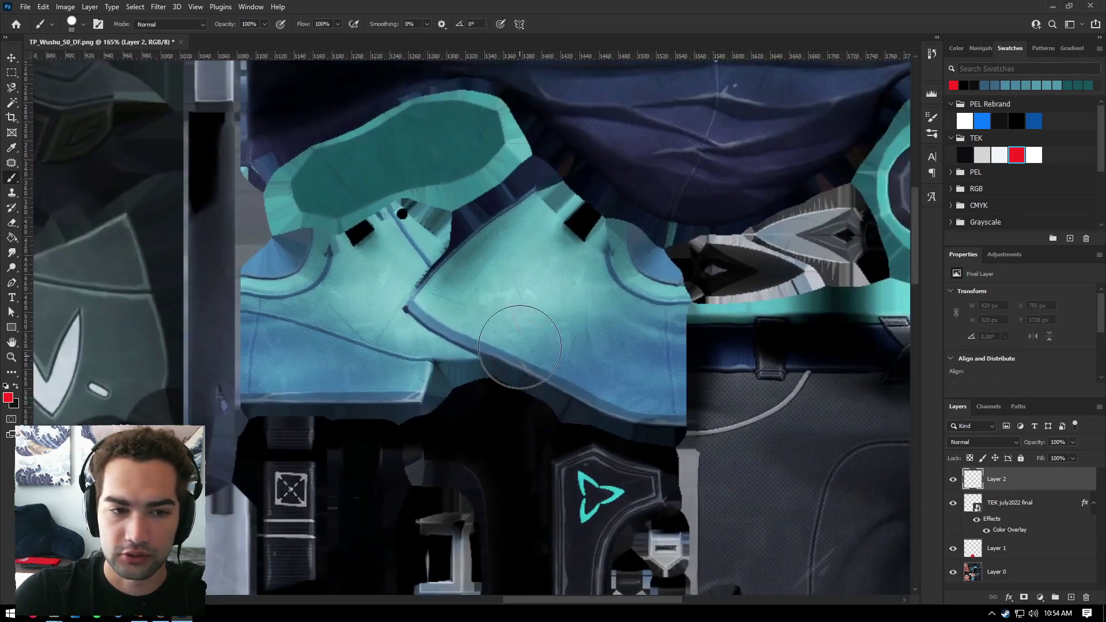
scroll(513, 357, "up", 2)
mouse_move(435, 396)
left_mouse_down()
mouse_move(424, 413)
mouse_move(279, 422)
mouse_move(273, 383)
mouse_move(303, 262)
mouse_move(340, 226)
mouse_move(469, 173)
mouse_move(531, 247)
mouse_move(637, 328)
mouse_move(647, 444)
mouse_move(481, 380)
left_mouse_up()
right_click_drag(481, 380, 478, 384, "alt")
mouse_move(585, 383)
left_mouse_down()
mouse_move(338, 377)
mouse_move(371, 242)
mouse_move(464, 254)
mouse_move(383, 311)
mouse_move(557, 387)
left_mouse_up()
right_click_drag(619, 421, 615, 421, "alt")
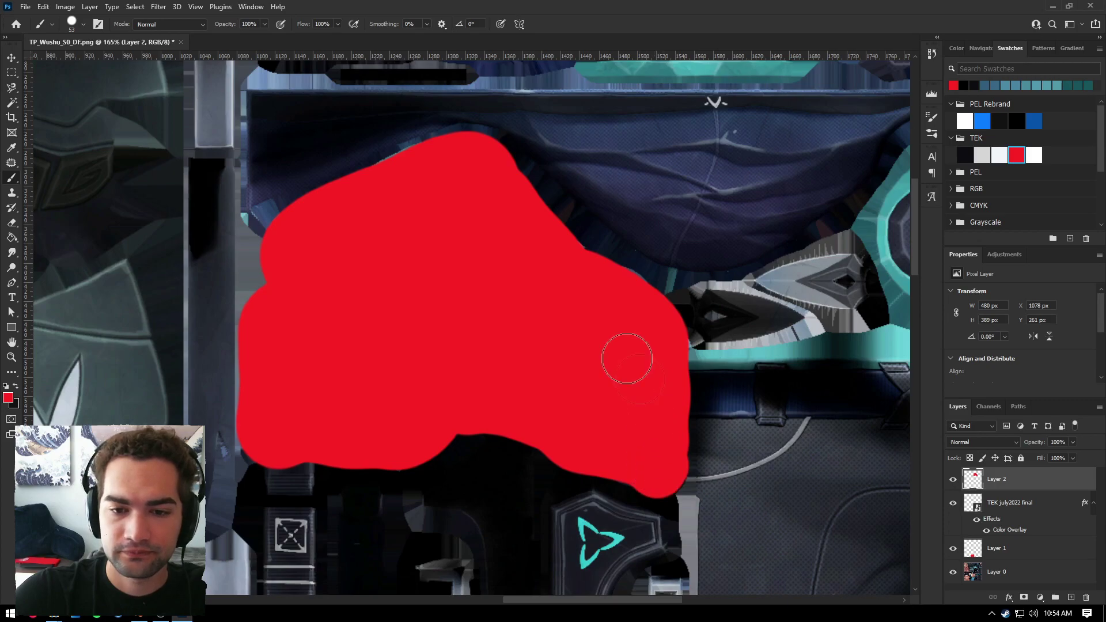
Step: Brush red over the wide dark blue folded cloth piece above the top's front, following its curved lower edge
scroll(493, 309, "down", 4, "alt")
scroll(738, 206, "up", 3, "alt")
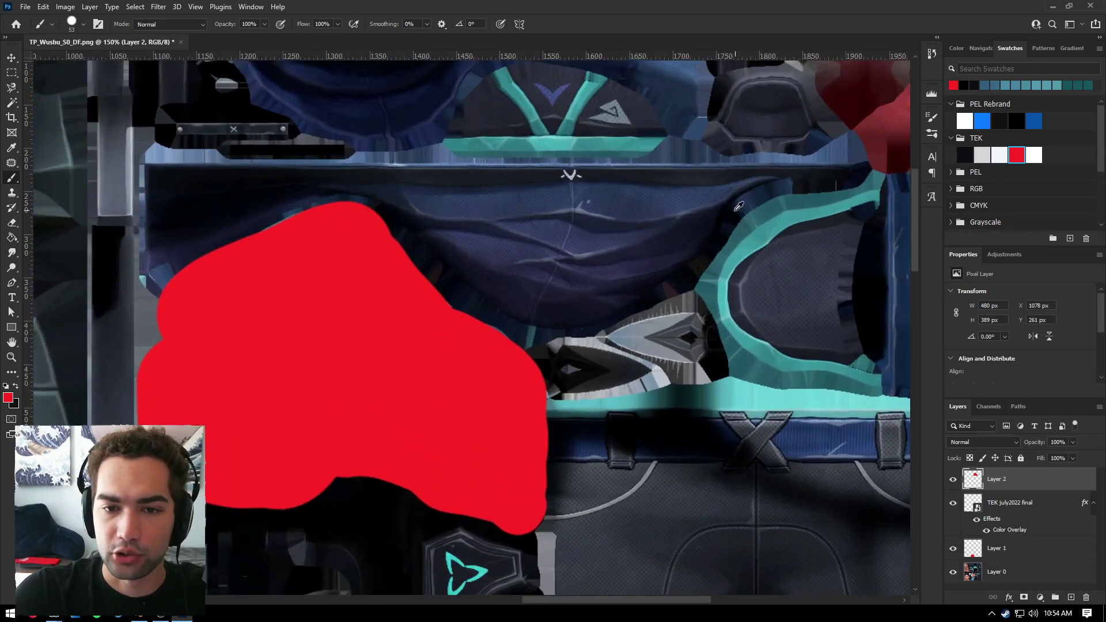
mouse_move(182, 240)
left_mouse_down()
mouse_move(172, 271)
mouse_move(151, 183)
mouse_move(753, 186)
left_mouse_up()
right_click_drag(753, 186, 743, 186, "alt")
left_click_drag(760, 181, 862, 175)
mouse_move(735, 210)
left_mouse_down()
mouse_move(679, 281)
mouse_move(570, 326)
mouse_move(472, 308)
mouse_move(383, 213)
mouse_move(442, 221)
mouse_move(198, 245)
mouse_move(180, 230)
mouse_move(518, 222)
mouse_move(388, 252)
mouse_move(509, 249)
mouse_move(494, 296)
mouse_move(523, 316)
mouse_move(668, 271)
mouse_move(599, 235)
mouse_move(616, 248)
mouse_move(559, 281)
left_mouse_up()
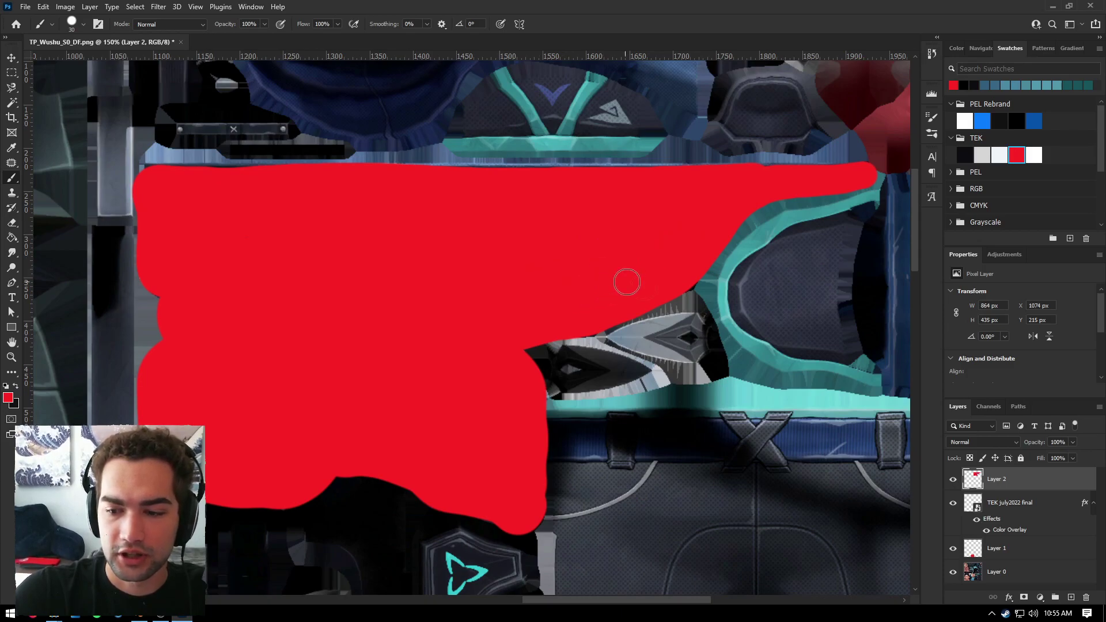
Step: Set the blend mode of the newly painted red layer to Color and leave the Brush for the Move tool
left_click(983, 442)
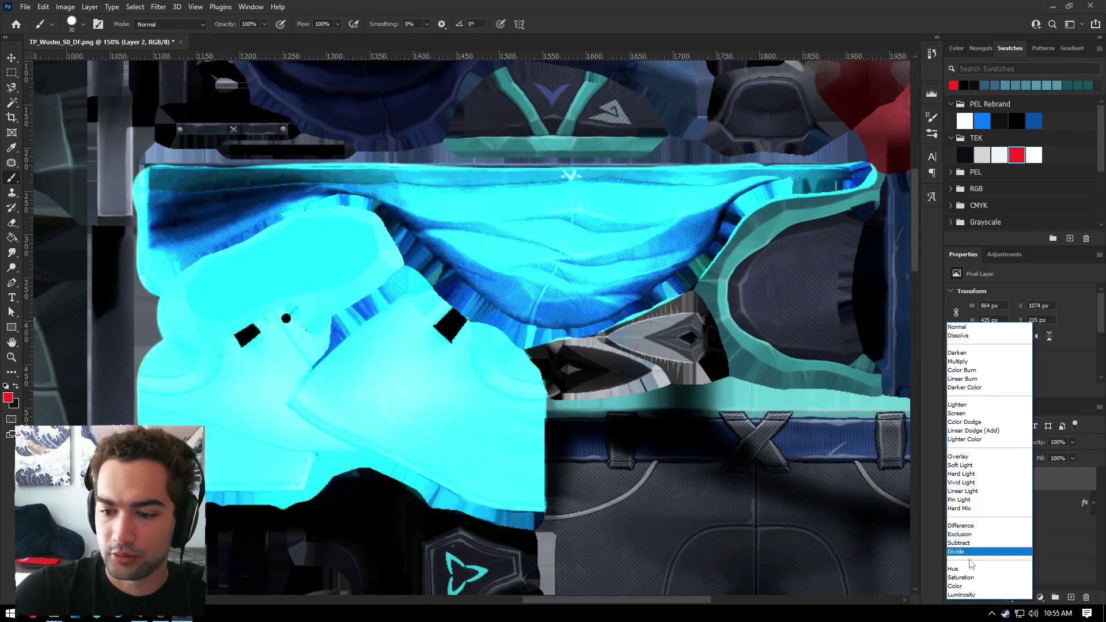
left_click(986, 583)
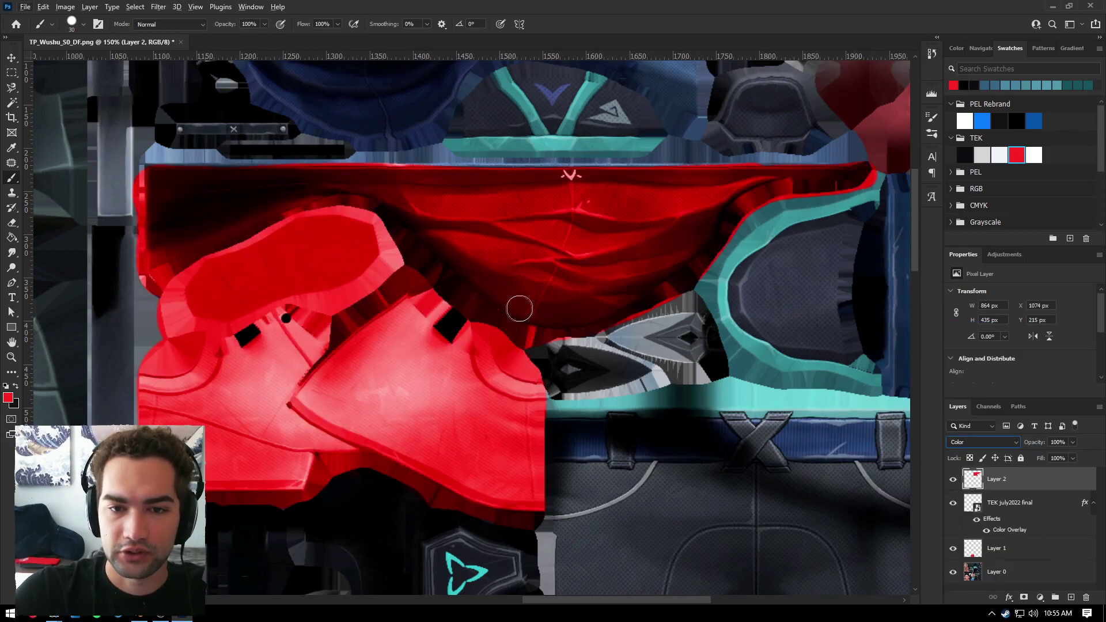
key("v")
scroll(535, 173, "down", 8, "alt")
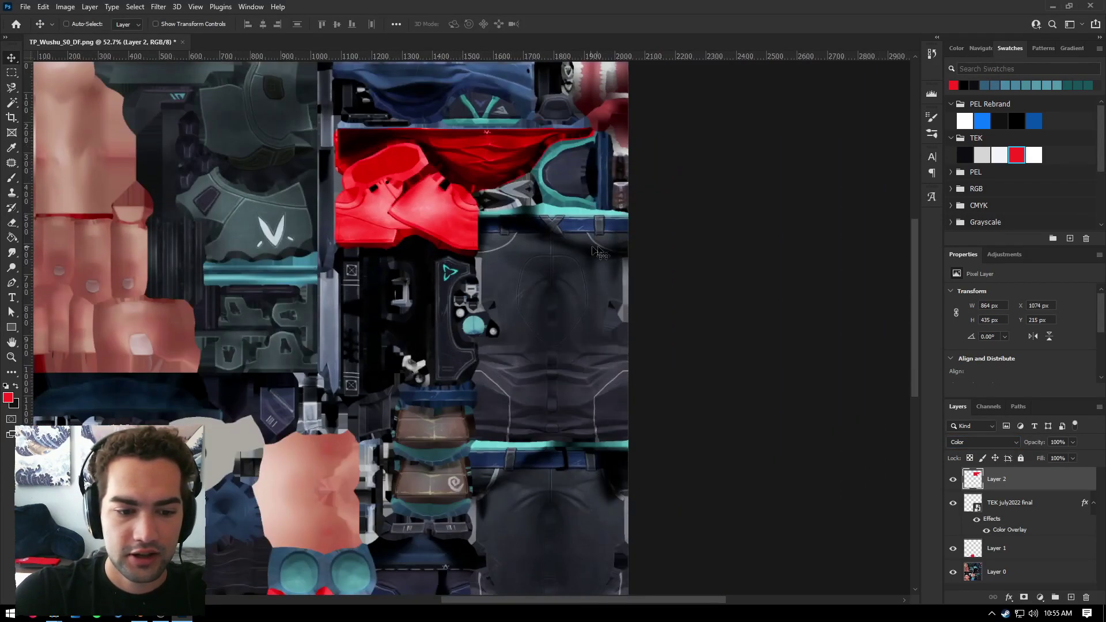
scroll(570, 266, "up", 2, "alt")
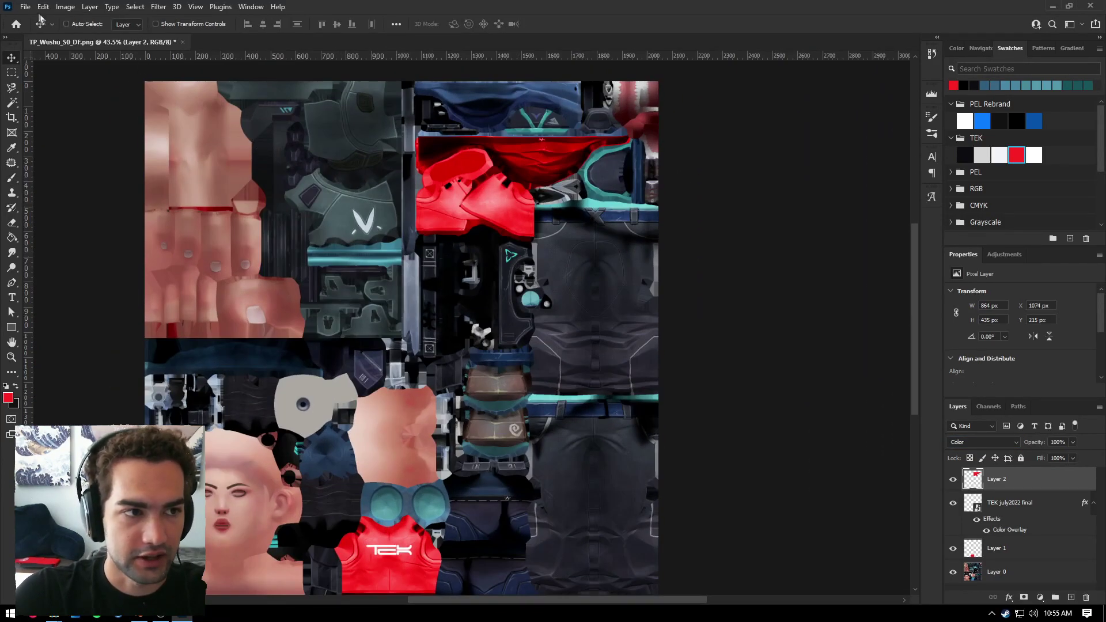